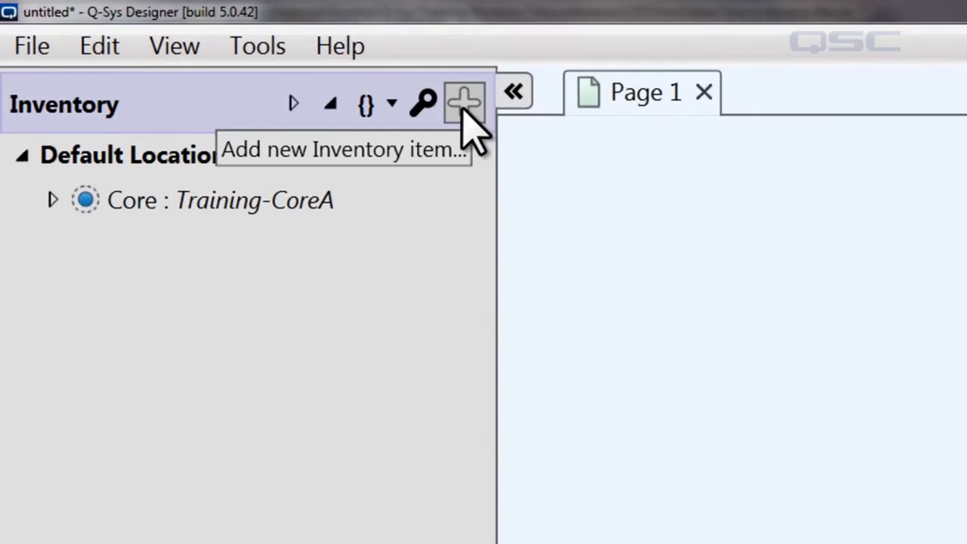
# - Add a Softphone from Streaming I/O to the inventory
pyautogui.click(465, 106)
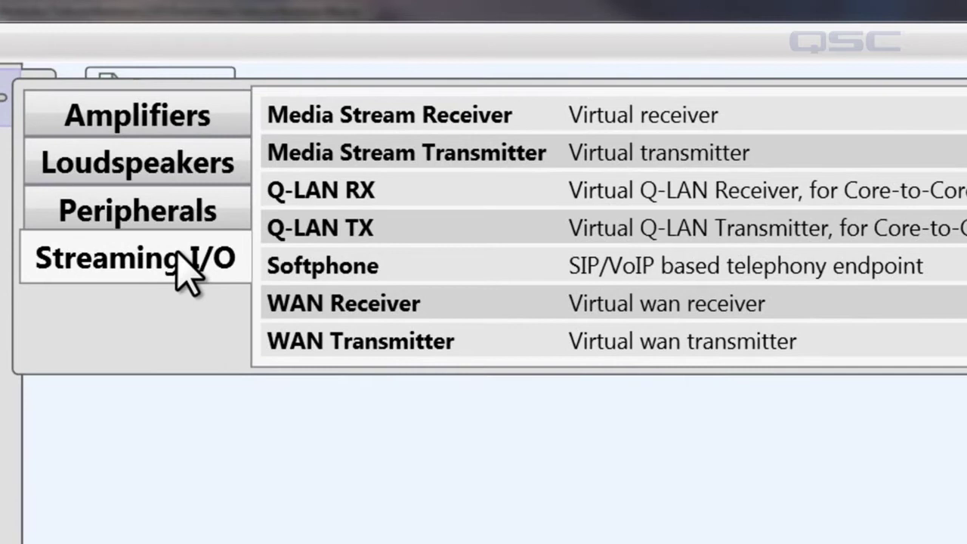
pyautogui.click(402, 266)
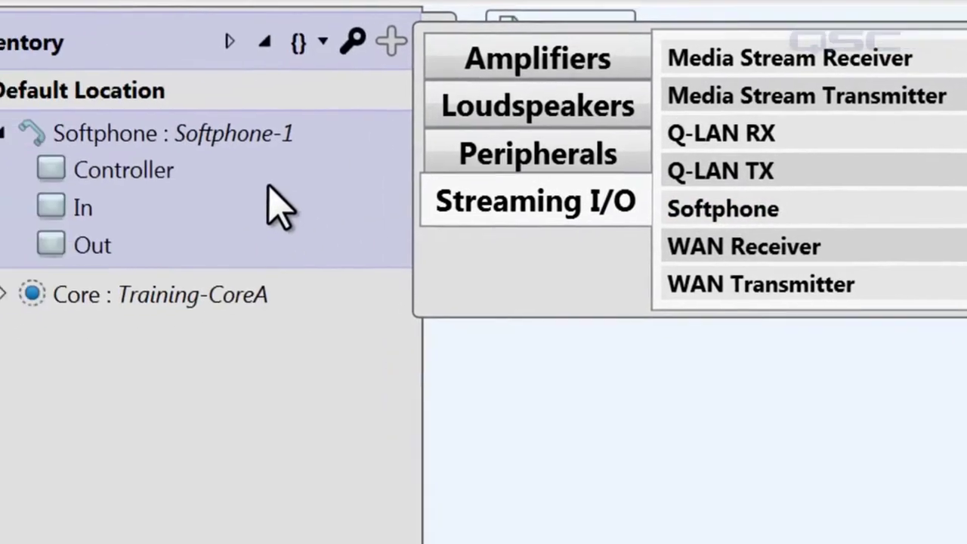
pyautogui.click(265, 186)
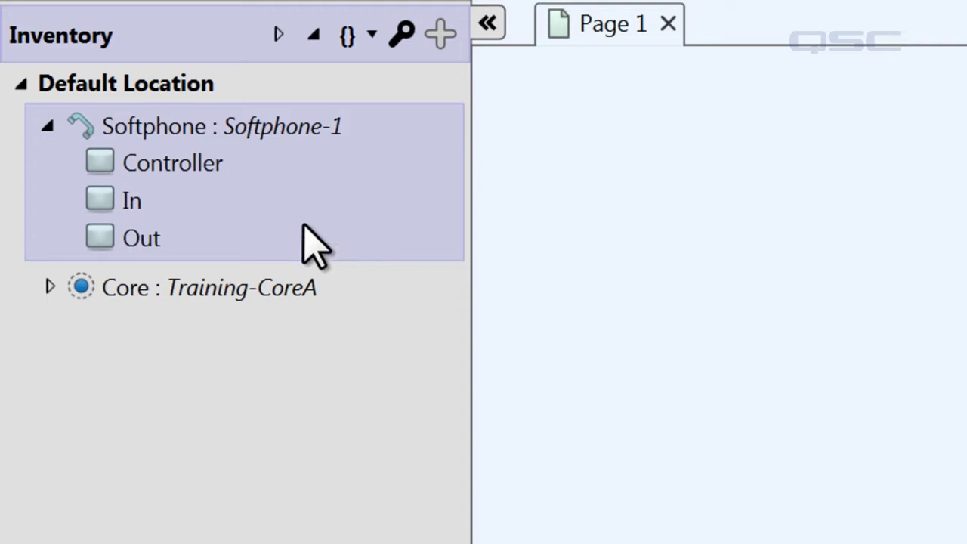
# - Place the SoftPhone Status and SoftPhone In blocks on Page 1, then expand the core's inventory entries
pyautogui.moveTo(195, 172); pyautogui.dragTo(714, 354)
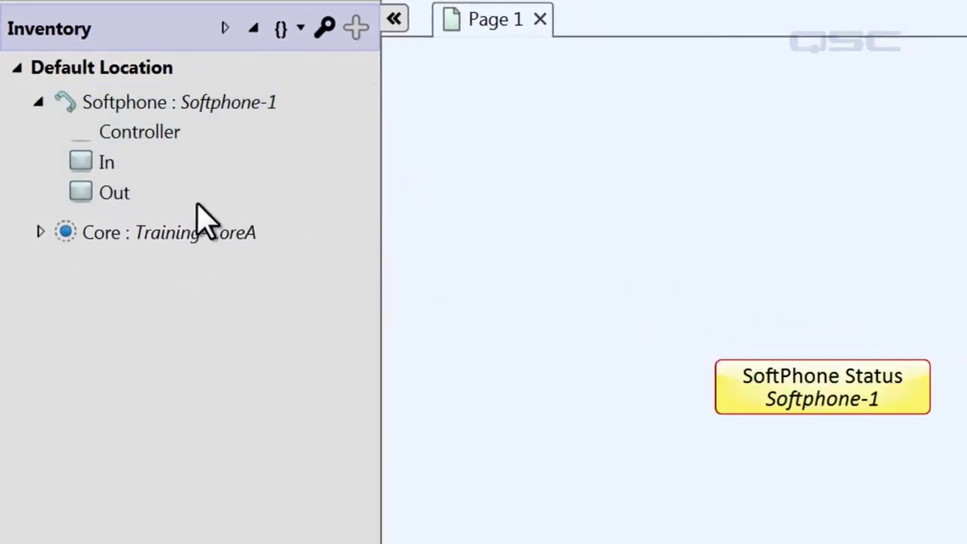
pyautogui.moveTo(81, 164); pyautogui.dragTo(488, 261)
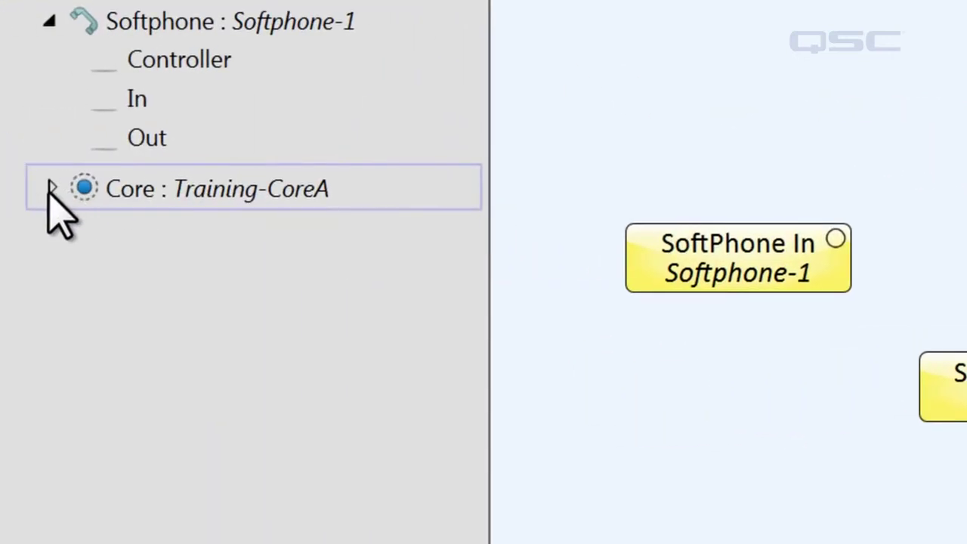
pyautogui.click(48, 188)
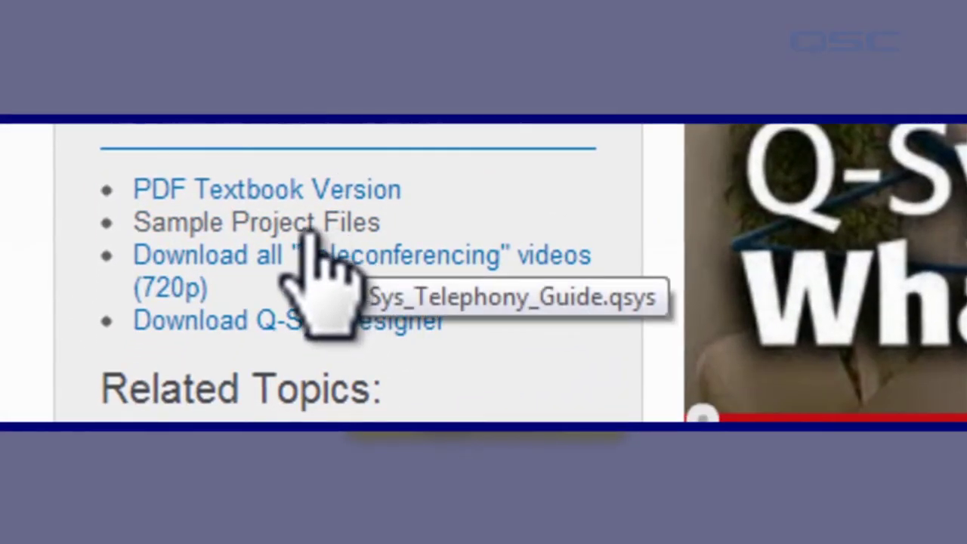
# - Open the Sample Project Files link on the training page
pyautogui.click(220, 226)
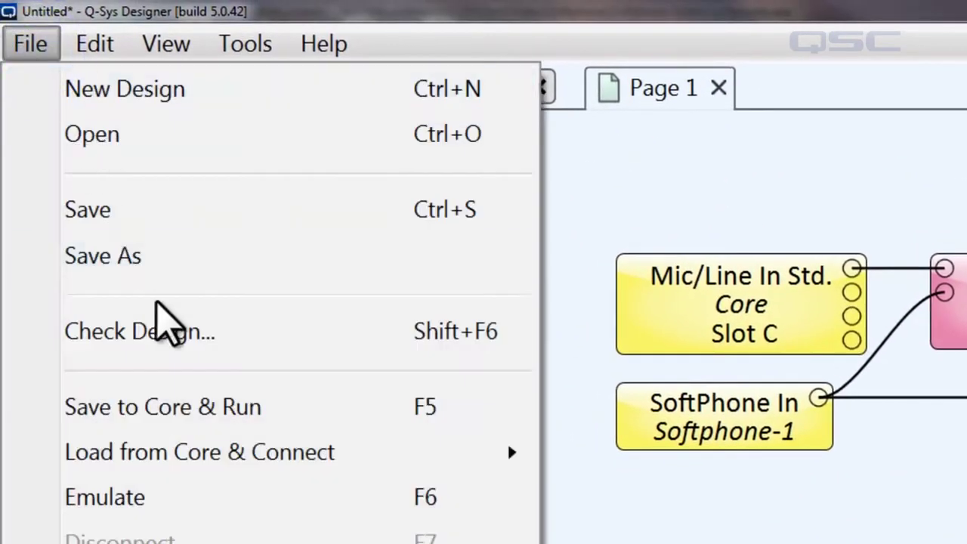
# - Save to Core and run, then view Softphone-1's settings with Core Interface kept on AUX
pyautogui.click(232, 427)
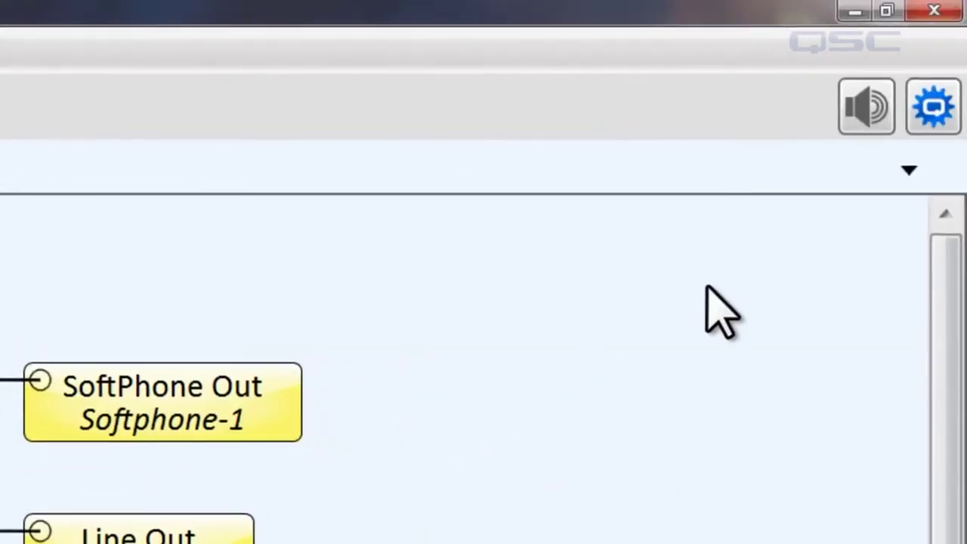
pyautogui.click(927, 125)
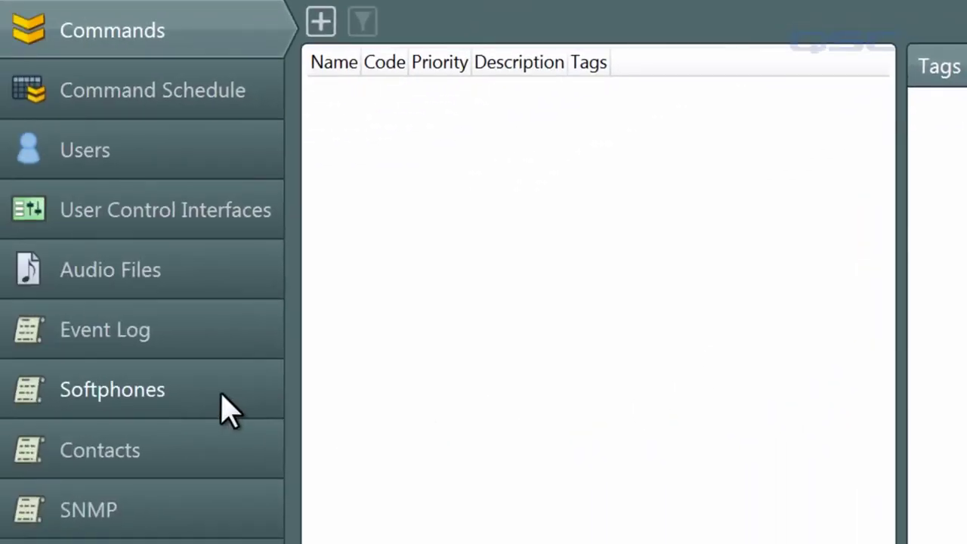
pyautogui.click(229, 410)
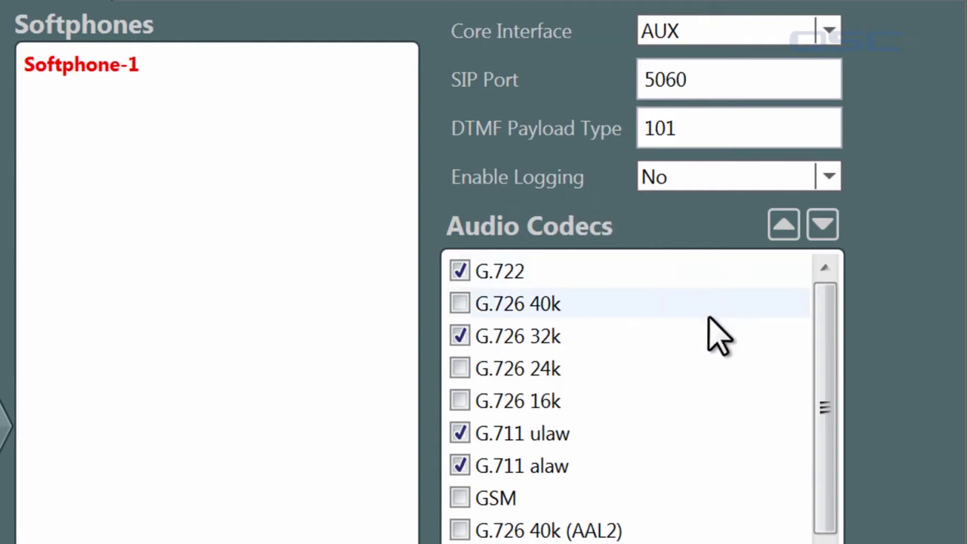
pyautogui.click(831, 36)
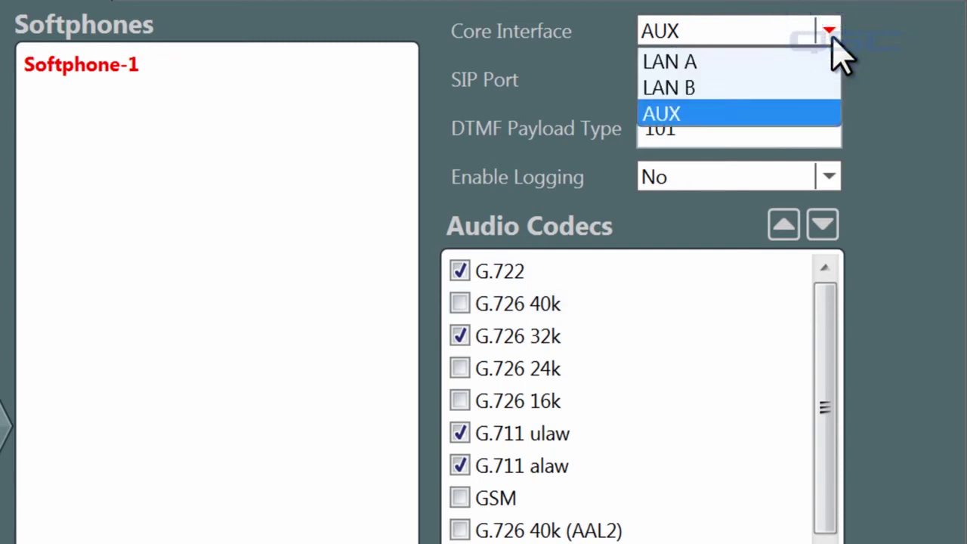
pyautogui.click(811, 114)
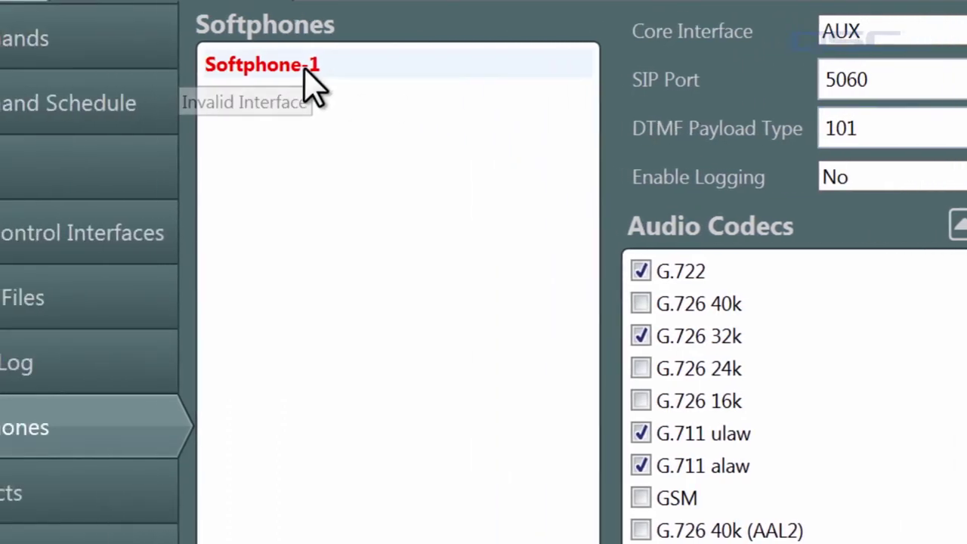
# - Give Softphone-1 the account user name, proxy sip.voipvendor.com.com, Register With Proxy Yes, authentication ID and password
pyautogui.doubleClick(123, 69)
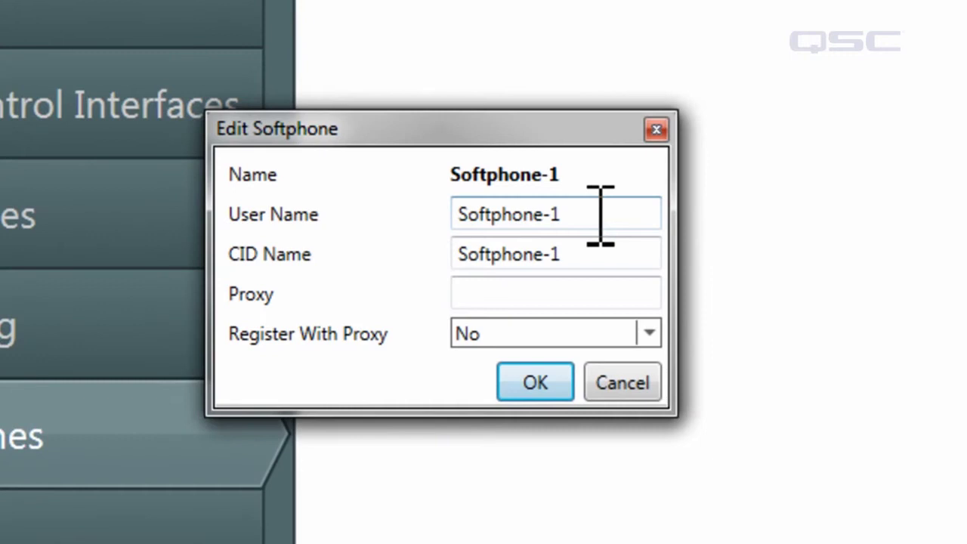
pyautogui.click(374, 295)
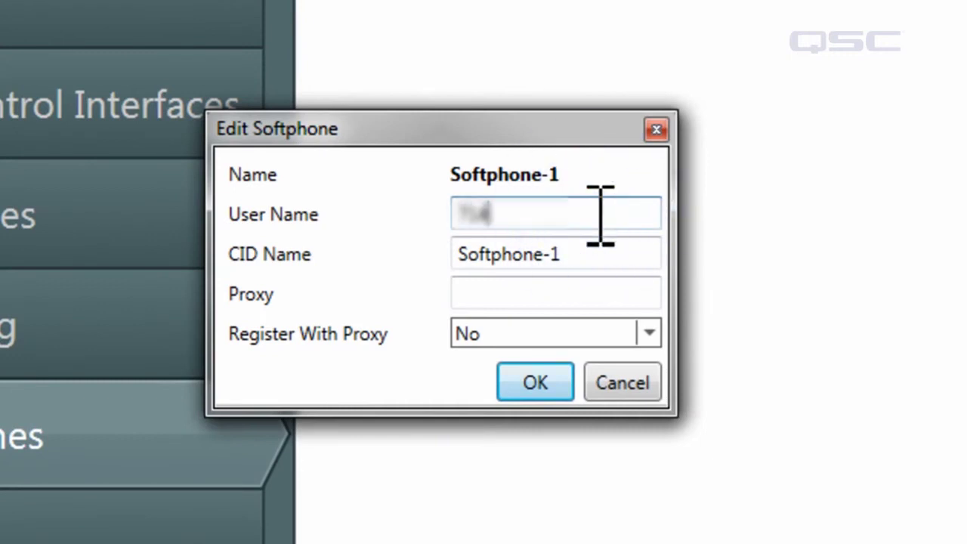
pyautogui.press('Tab')
pyautogui.press('Tab')
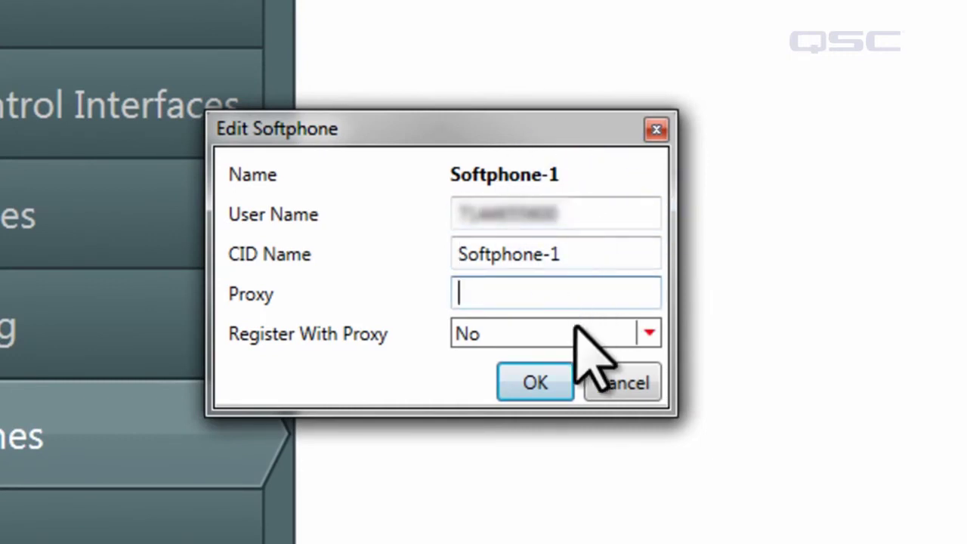
pyautogui.click(578, 333)
pyautogui.click(571, 363)
pyautogui.click(566, 292)
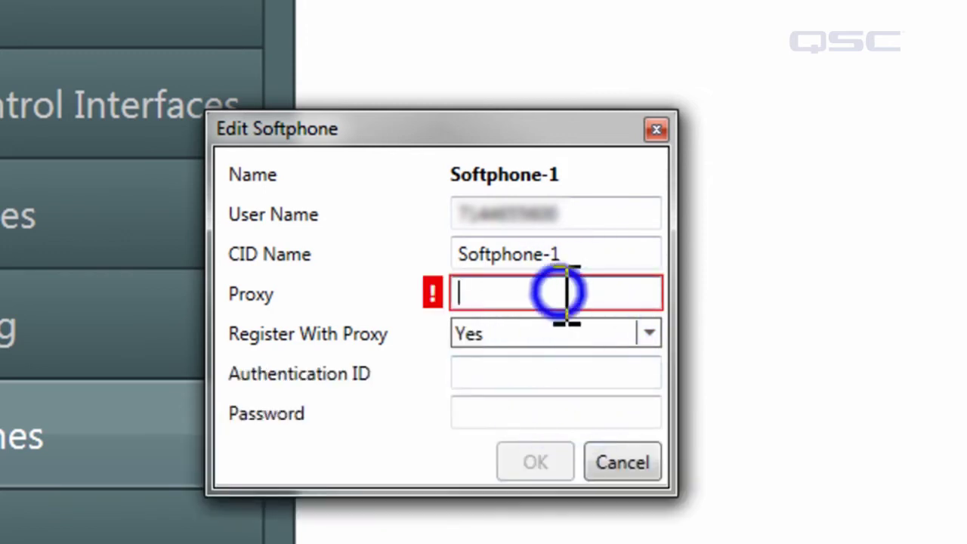
pyautogui.write('sip.voipvendor.com.com')
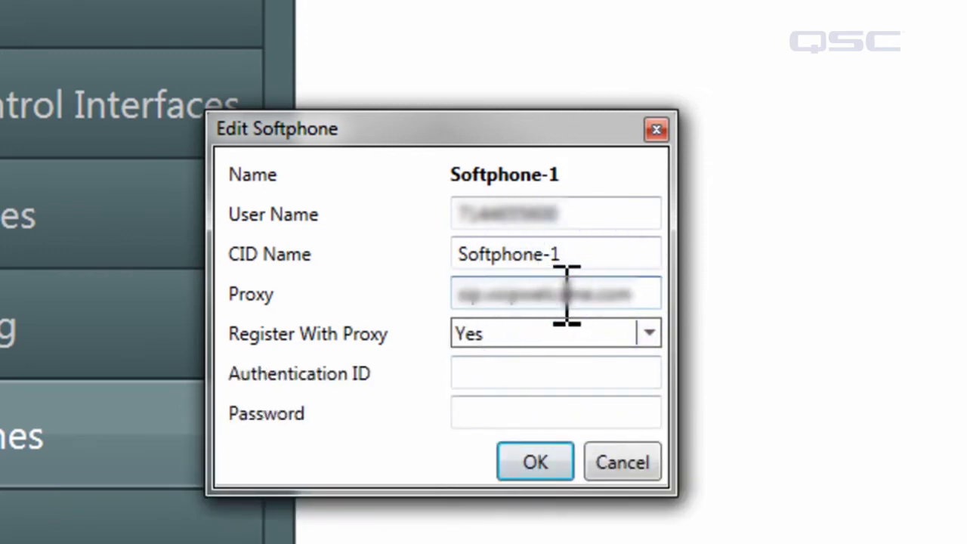
pyautogui.click(593, 369)
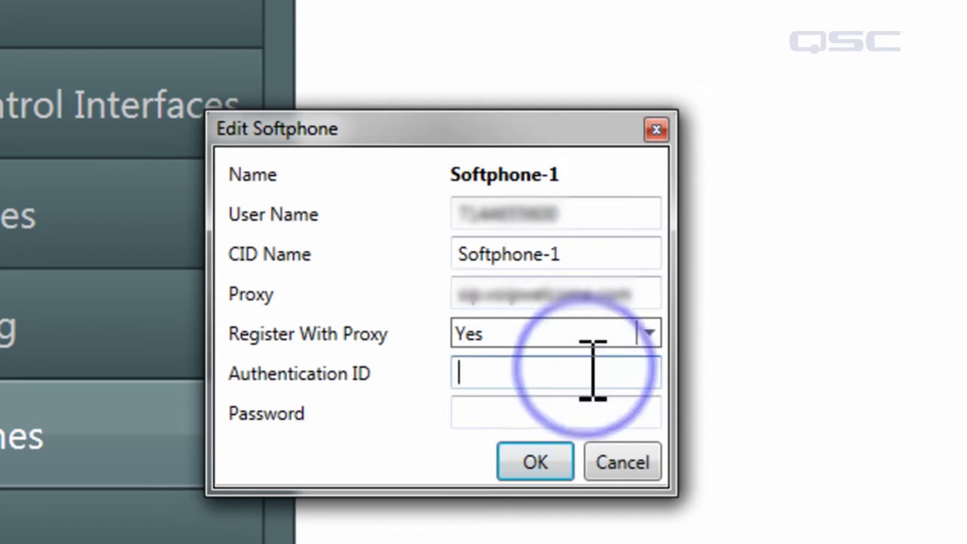
pyautogui.press('Tab')
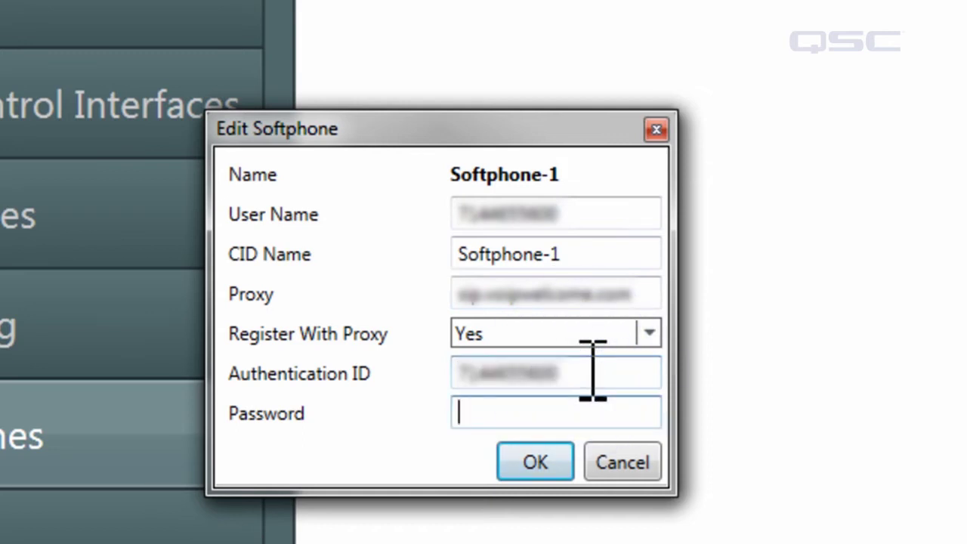
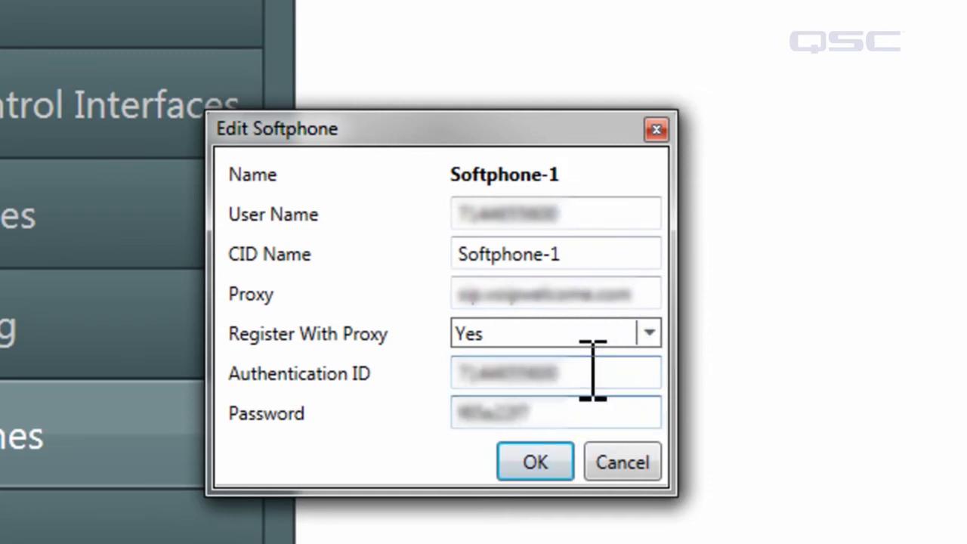
# - Confirm the account details, update the Core, and close the Administrator tab
pyautogui.click(538, 461)
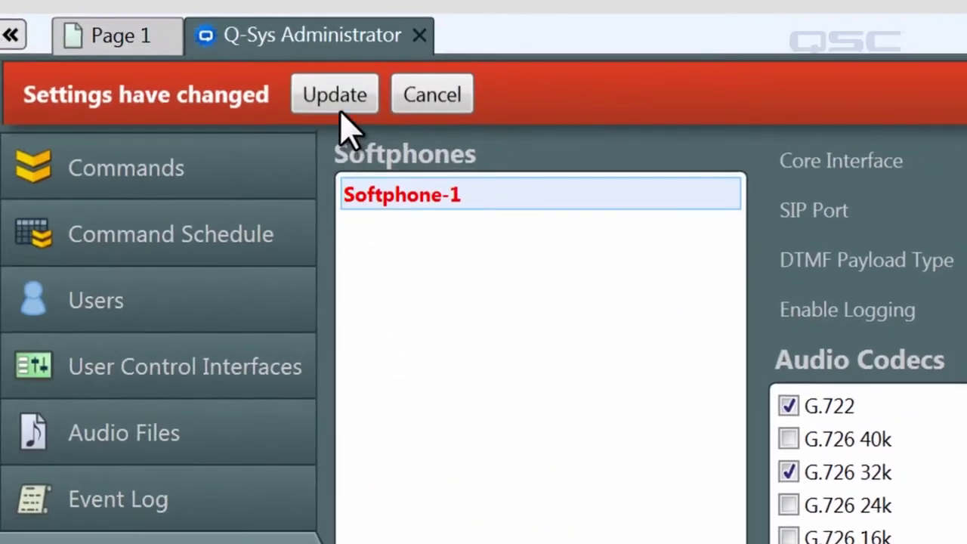
pyautogui.click(336, 102)
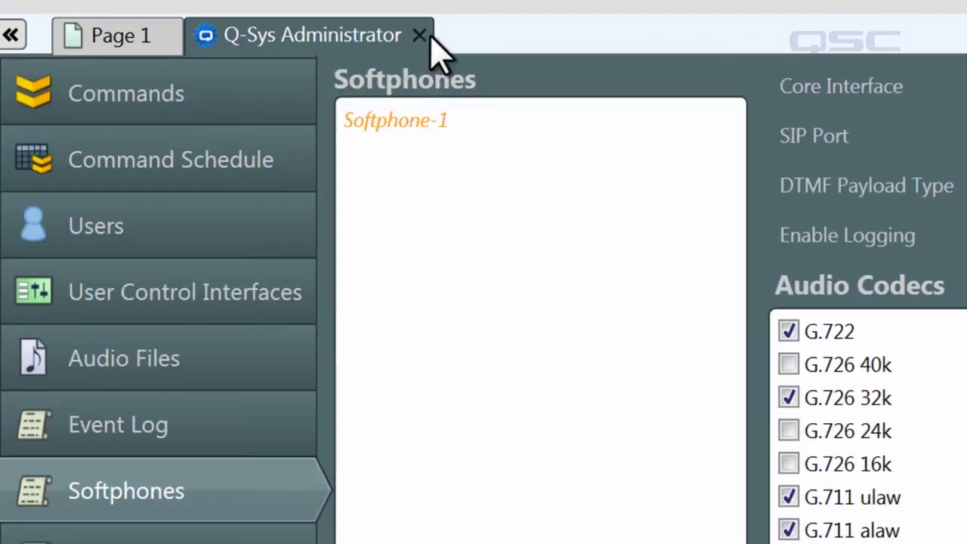
pyautogui.click(419, 35)
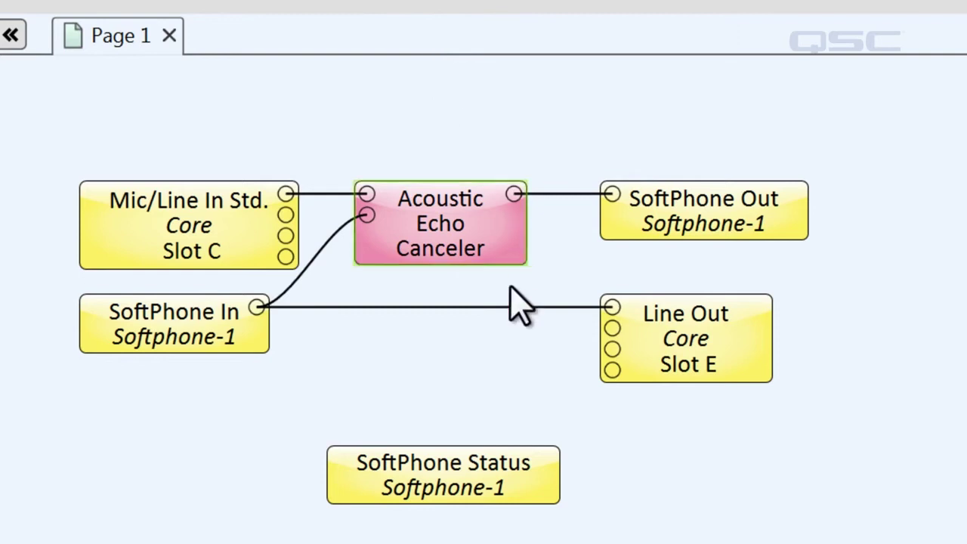
# - In the SoftPhone Status panel, toggle Do Not Disturb on and off, then place and end a call
pyautogui.doubleClick(395, 484)
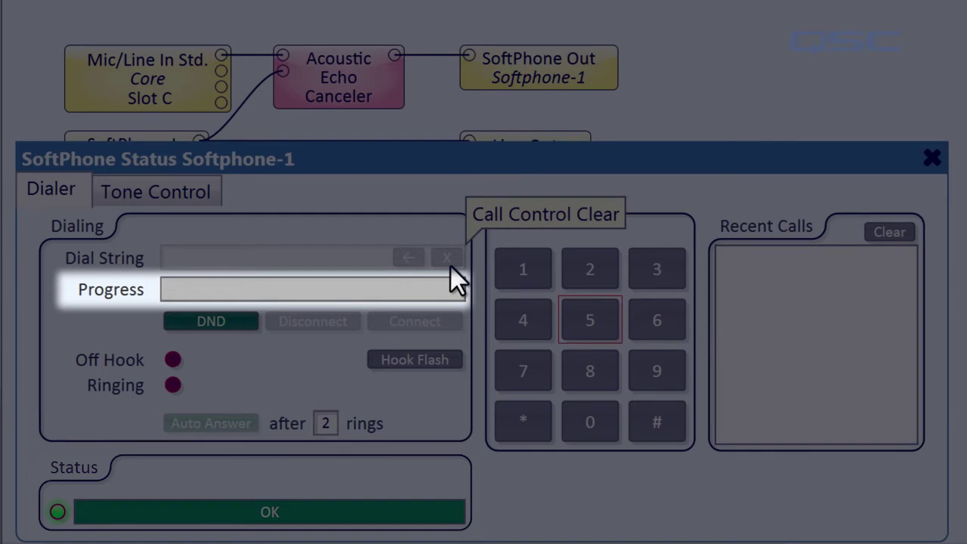
pyautogui.click(254, 324)
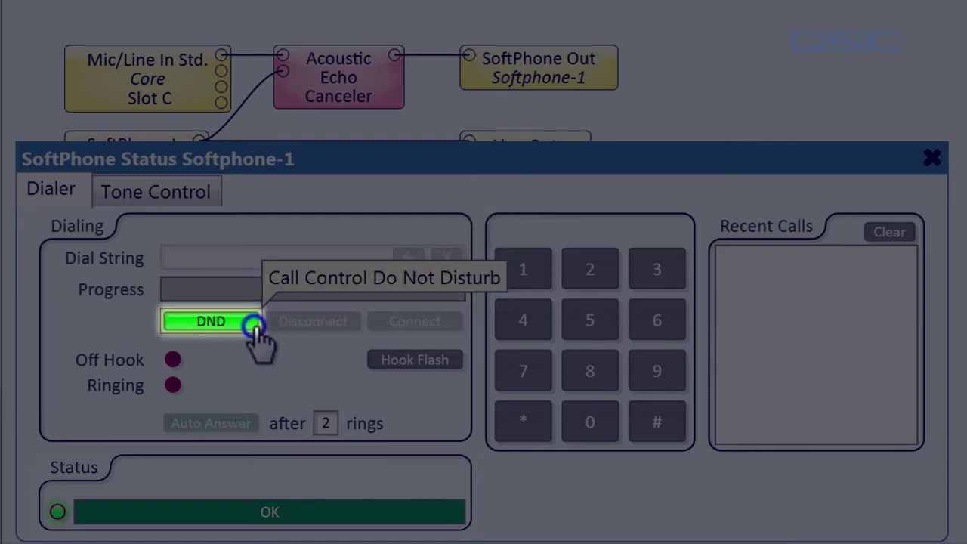
pyautogui.click(254, 325)
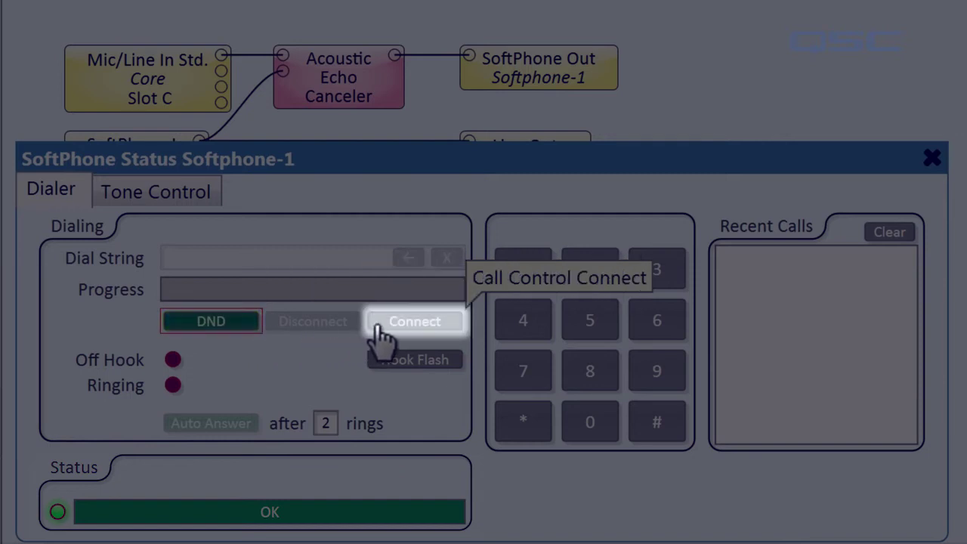
pyautogui.click(378, 323)
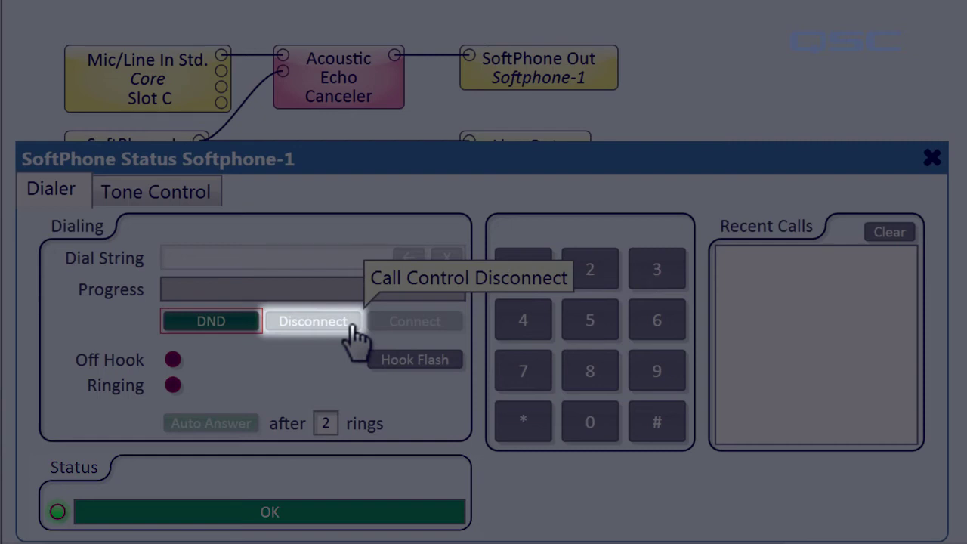
pyautogui.click(351, 326)
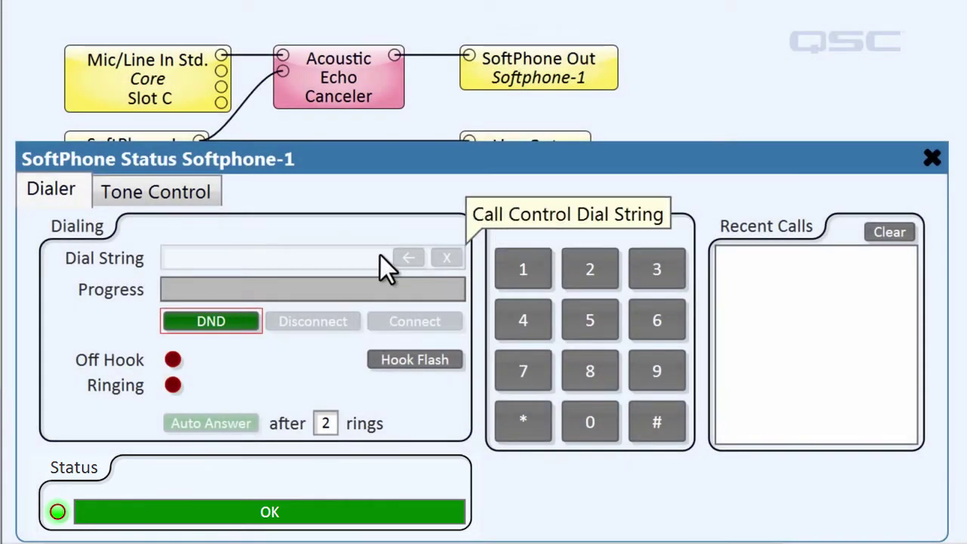
# - Enter a test phone number on the softphone and dial it
pyautogui.click(380, 256)
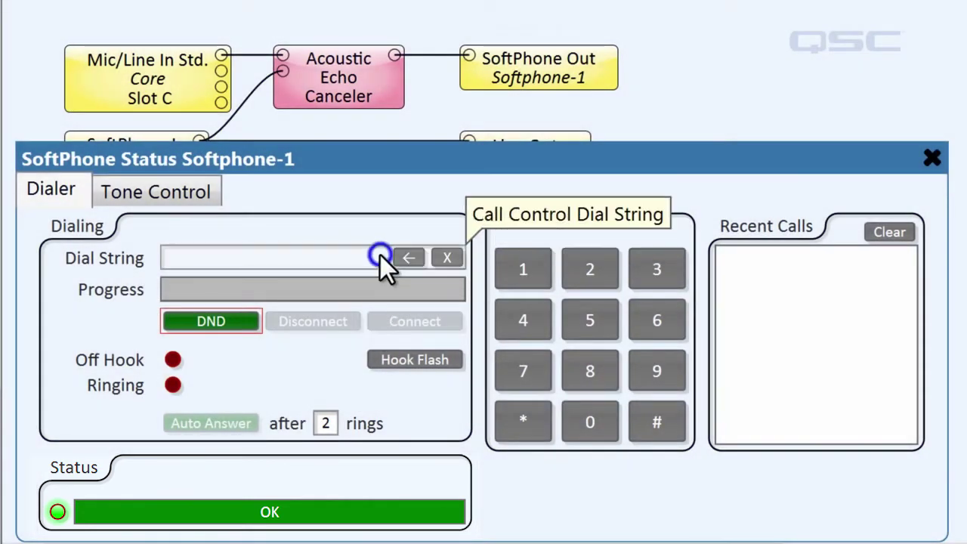
pyautogui.write('5551234567')
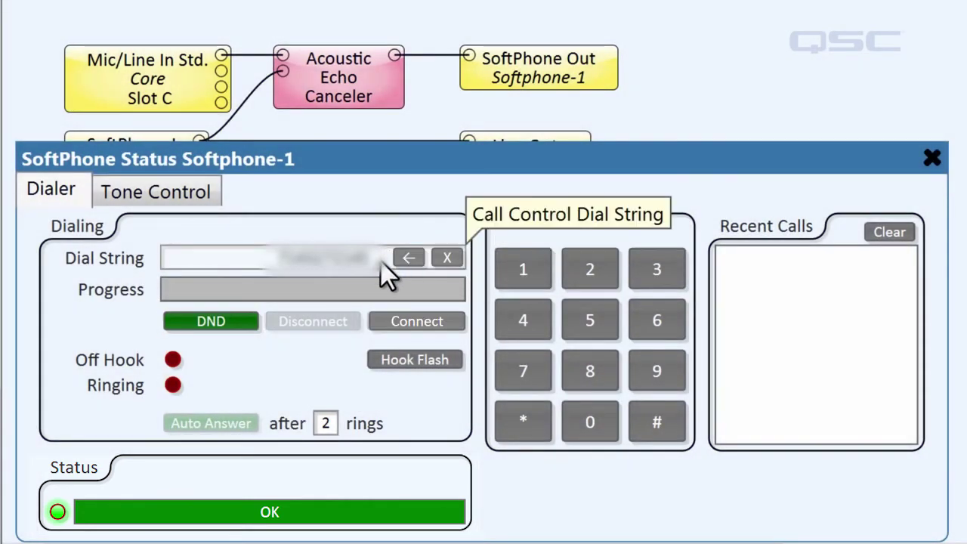
pyautogui.click(378, 323)
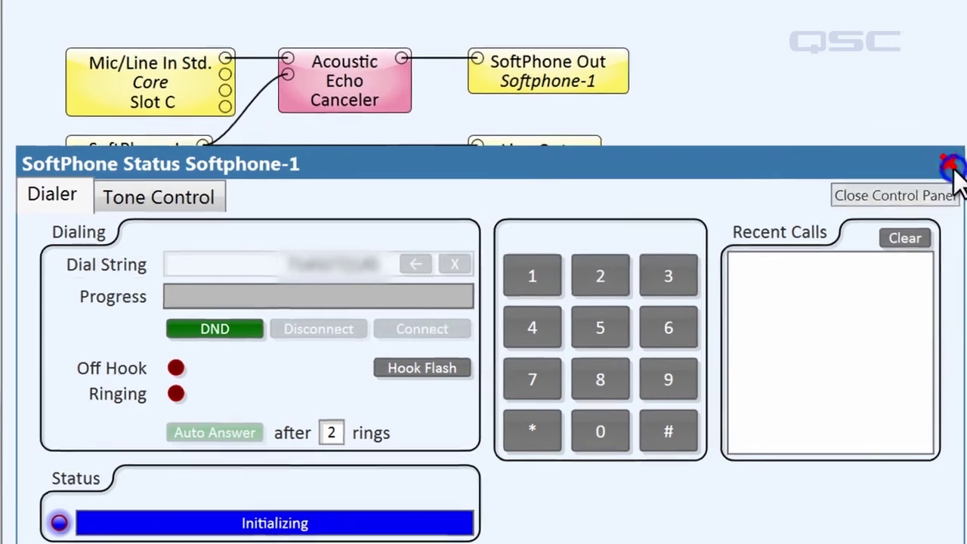
# - Close the SoftPhone Status panel and unmute Channel 1 of the Line Out
pyautogui.click(932, 159)
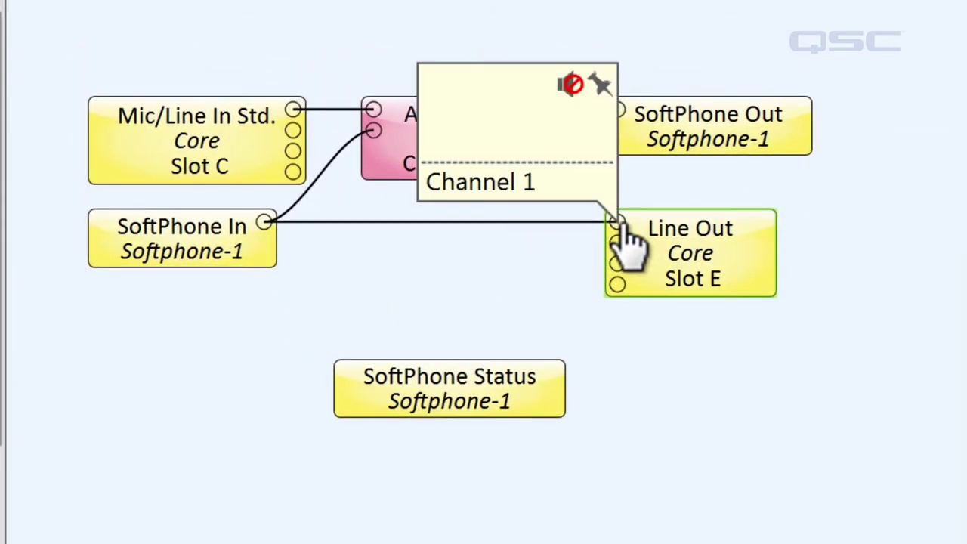
pyautogui.click(570, 84)
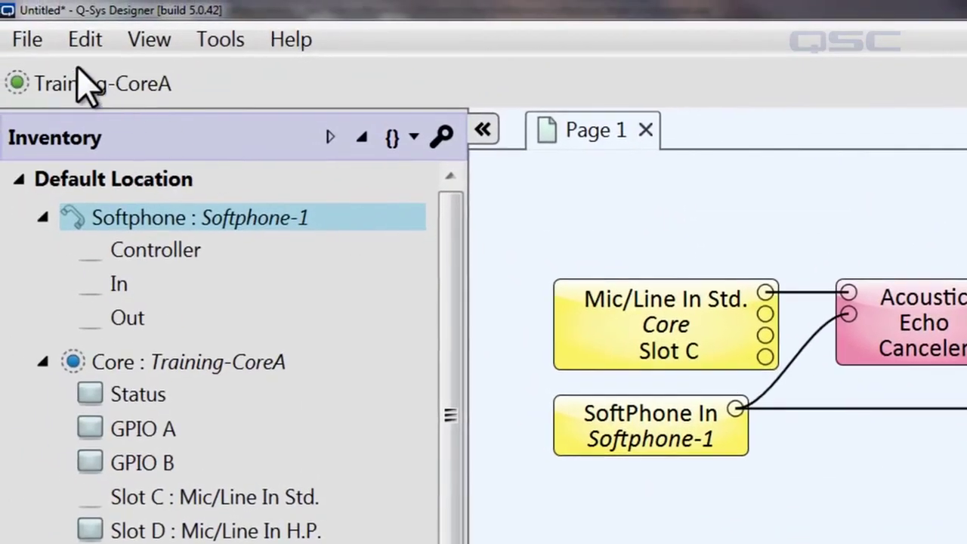
pyautogui.click(30, 44)
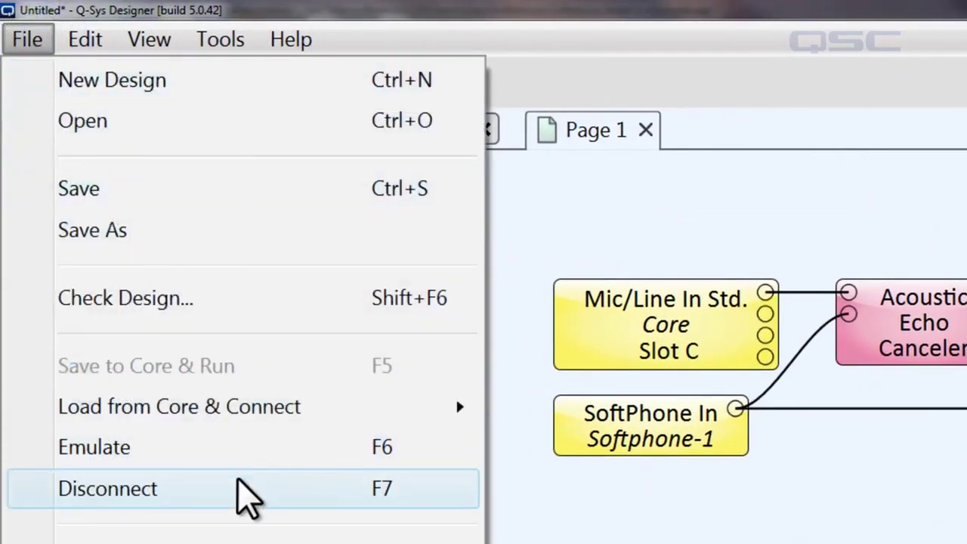
# - Disconnect from the Core and insert an Automatic Gain Control after SoftPhone In
pyautogui.click(246, 496)
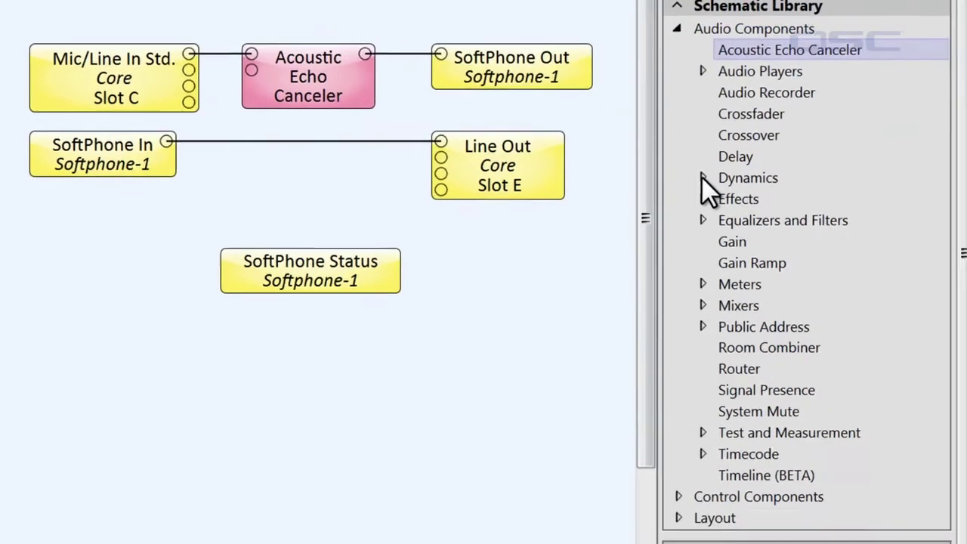
pyautogui.click(702, 178)
pyautogui.moveTo(762, 195); pyautogui.dragTo(185, 125)
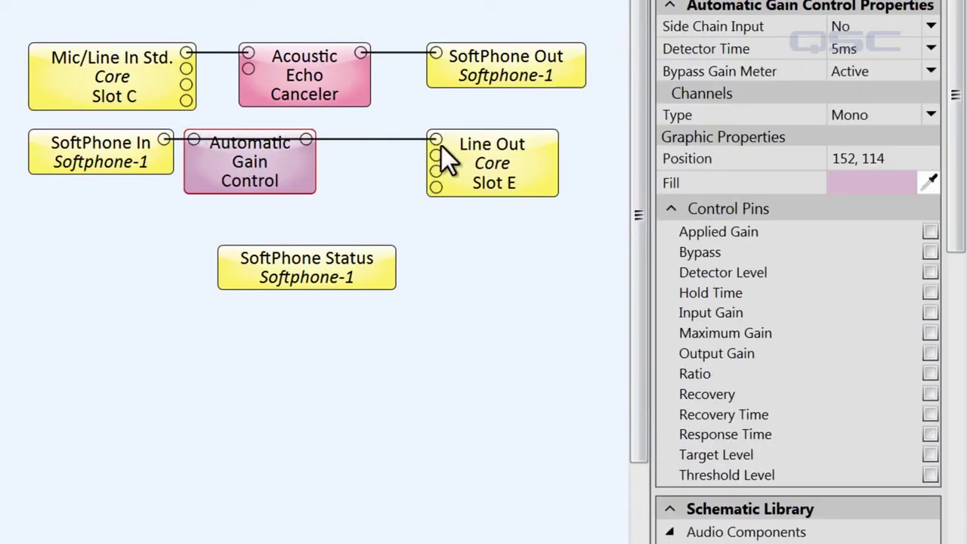
# - Add a Parametric Equalizer from Equalizers and Filters into the signal path
pyautogui.scroll(-15, 946, 219)
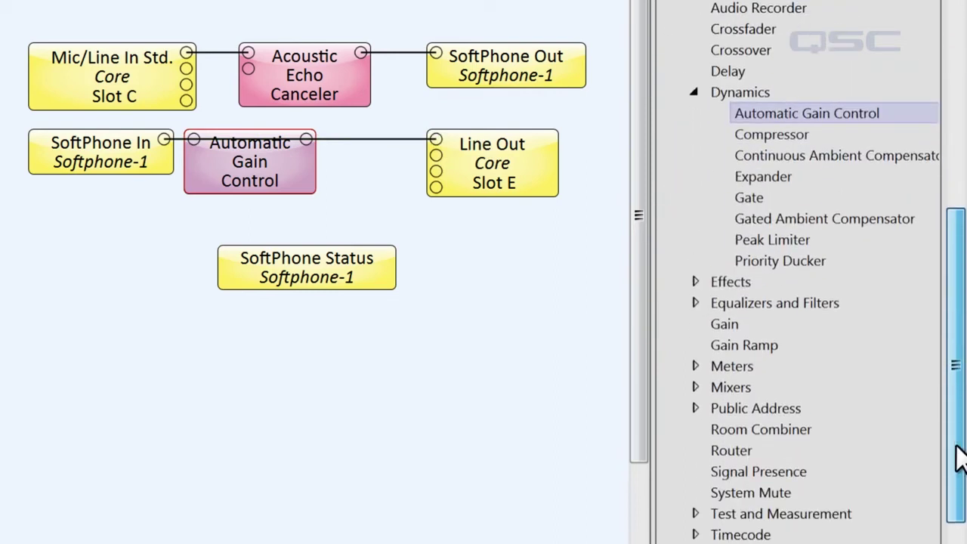
pyautogui.click(694, 302)
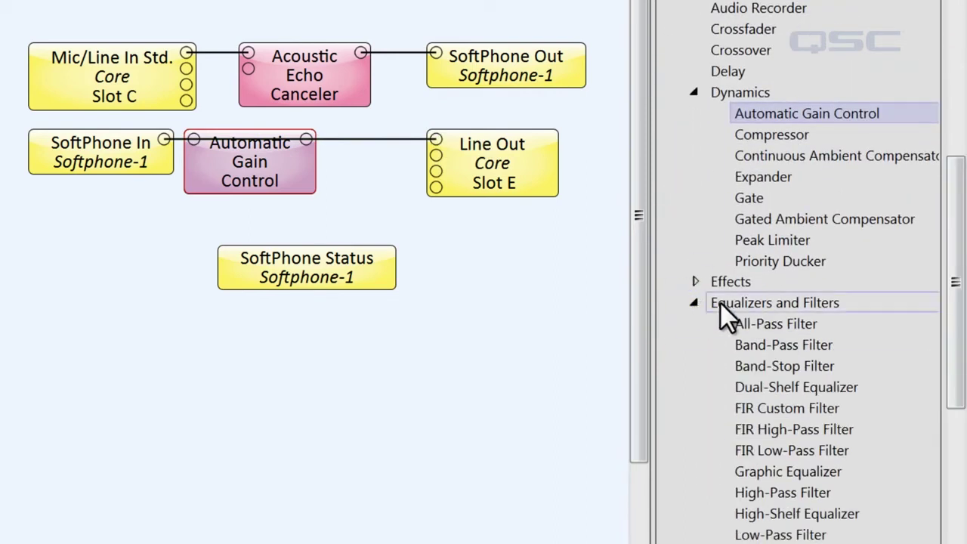
pyautogui.moveTo(954, 357); pyautogui.dragTo(944, 403)
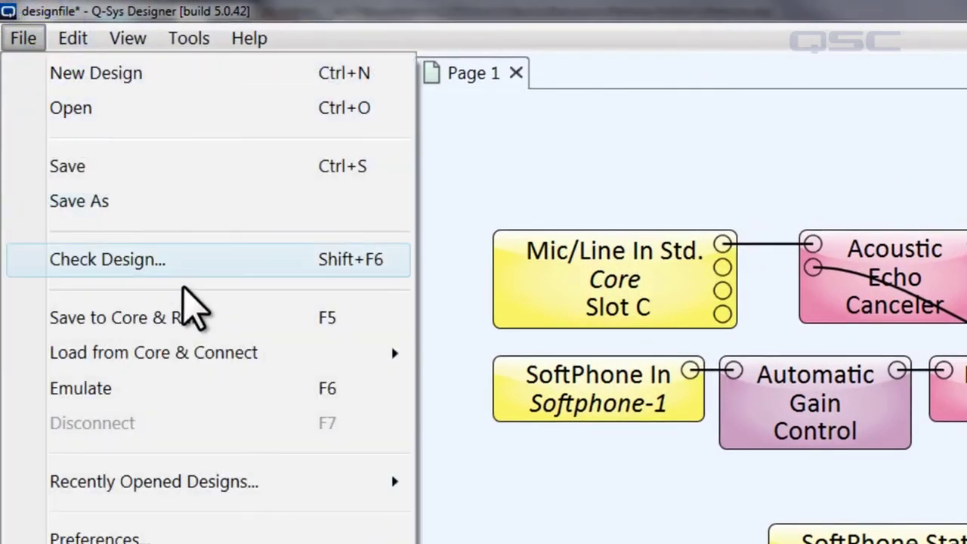
# - Run the design on the Core and enable the softphone's ring, entry and exit tones
pyautogui.click(198, 324)
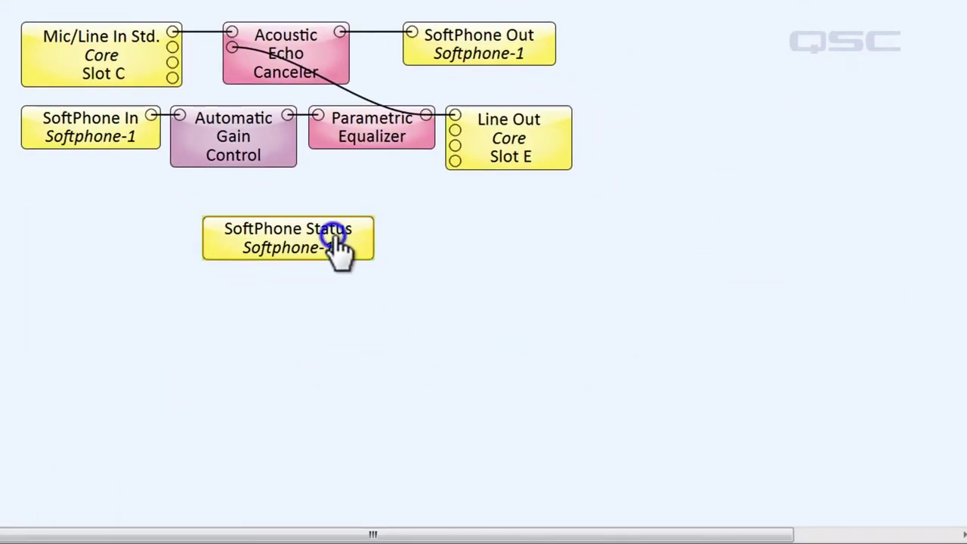
pyautogui.doubleClick(894, 537)
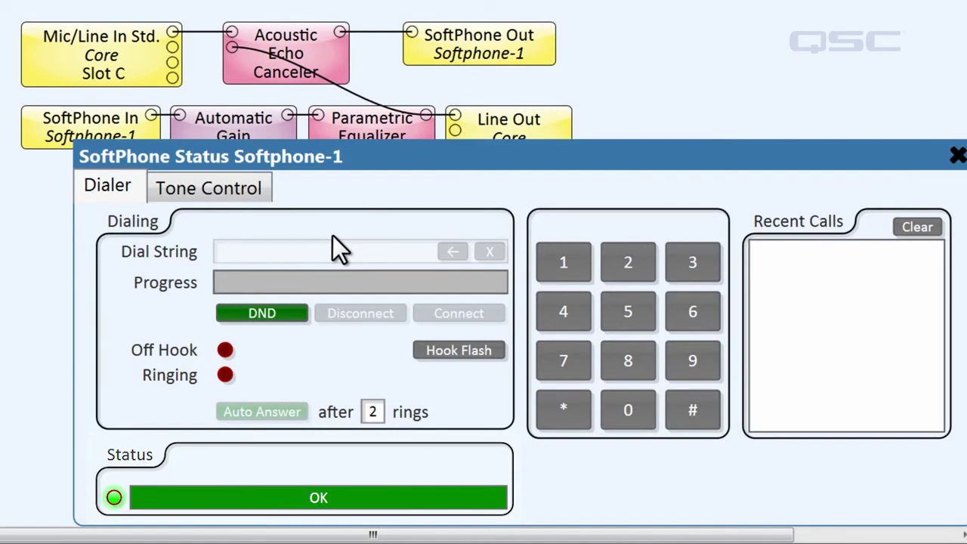
pyautogui.click(239, 201)
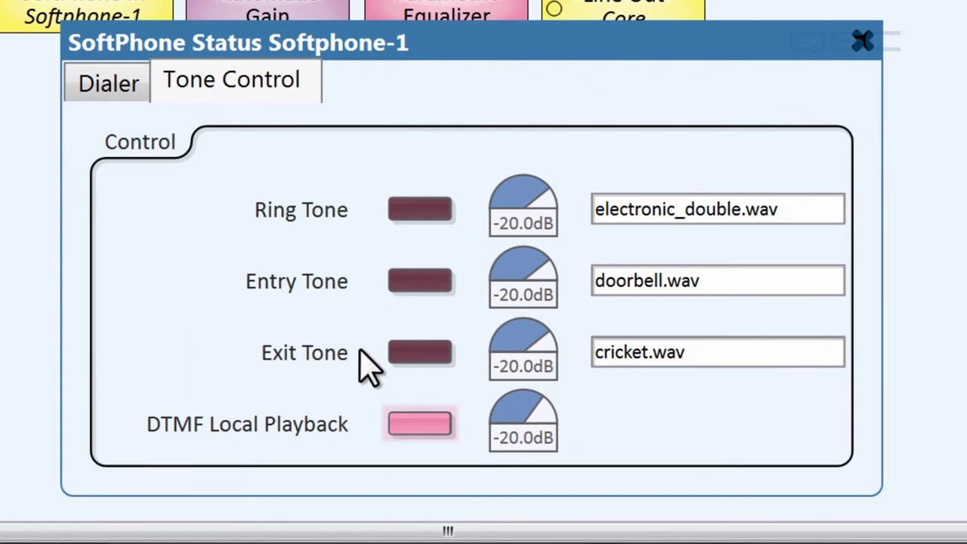
pyautogui.click(421, 213)
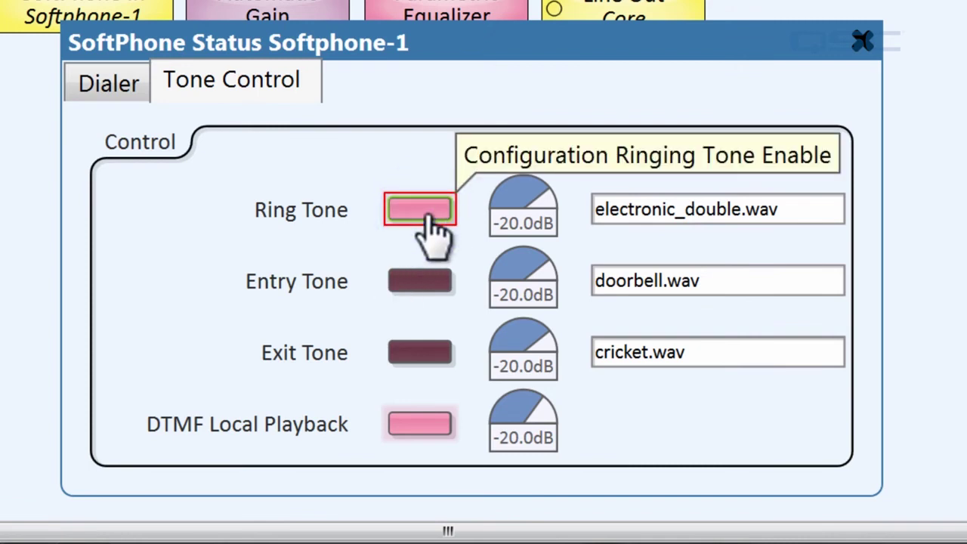
pyautogui.click(422, 286)
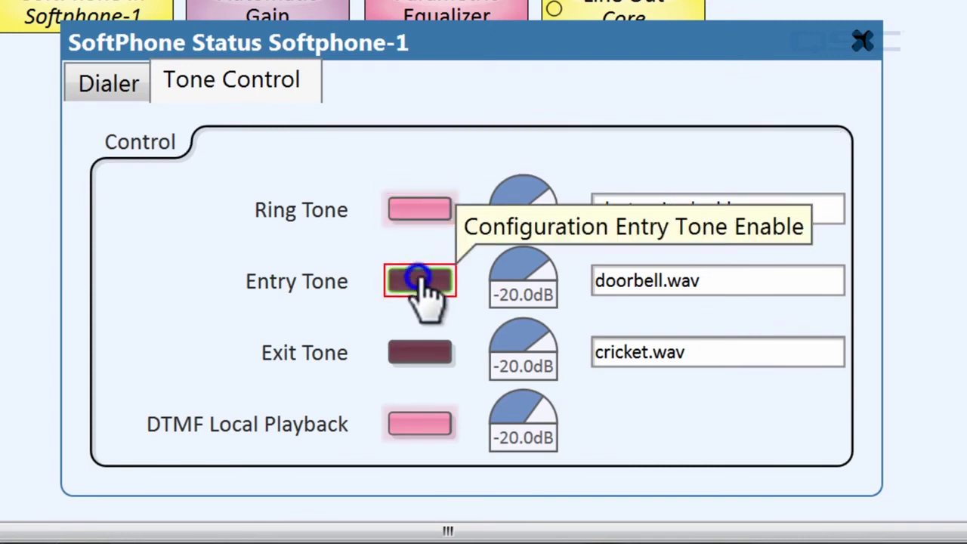
pyautogui.click(435, 351)
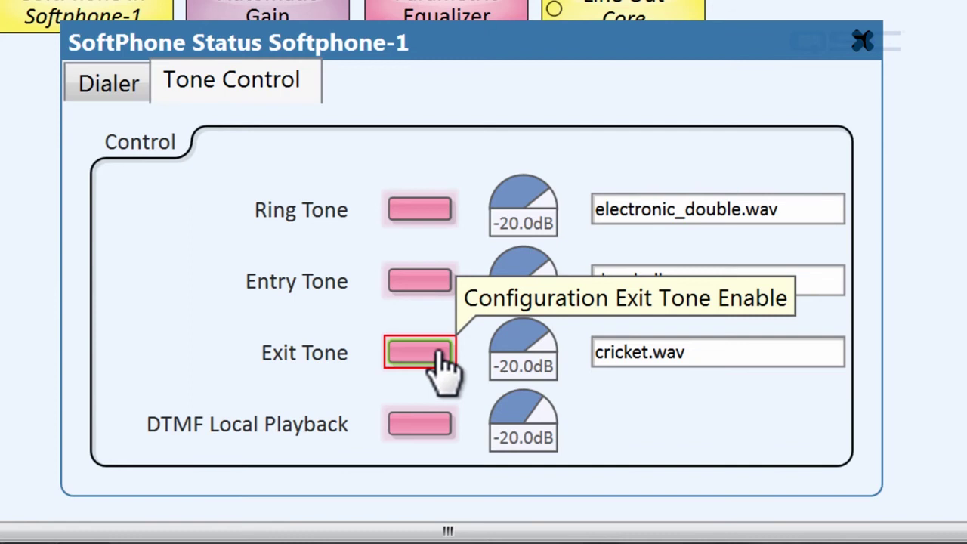
# - Adjust the ring tone level and choose cricket.wav as the ring tone
pyautogui.moveTo(511, 216)
pyautogui.mouseDown()
pyautogui.moveTo(491, 215)
pyautogui.moveTo(517, 213)
pyautogui.mouseUp()
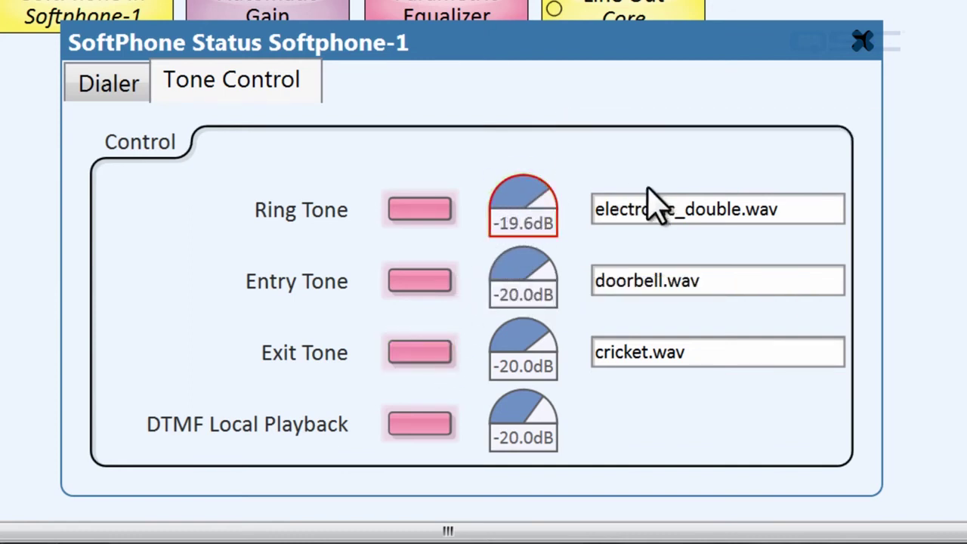
pyautogui.click(773, 231)
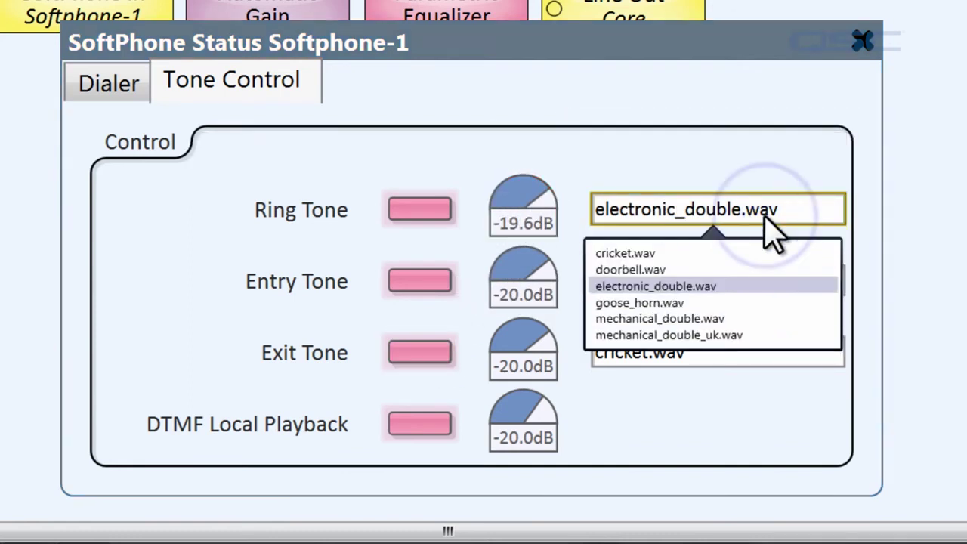
pyautogui.click(757, 253)
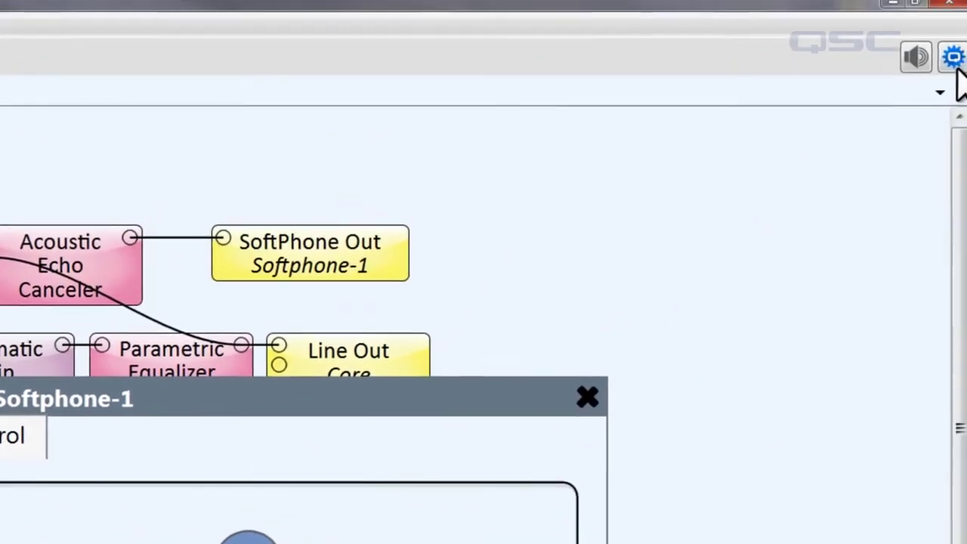
pyautogui.click(955, 64)
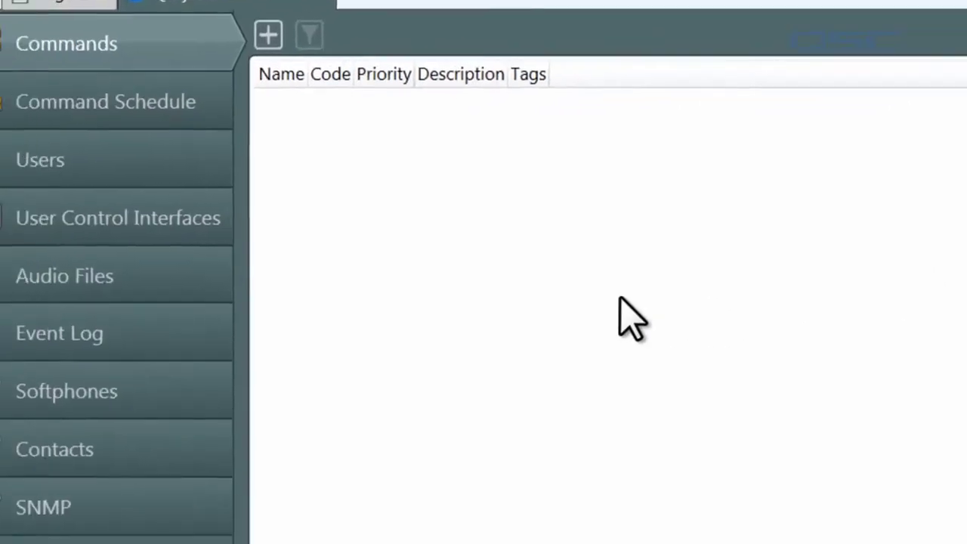
# - Upload the Buzz Ringer Multiple sound file to the Core's Audio Files > Ringtones folder
pyautogui.click(206, 294)
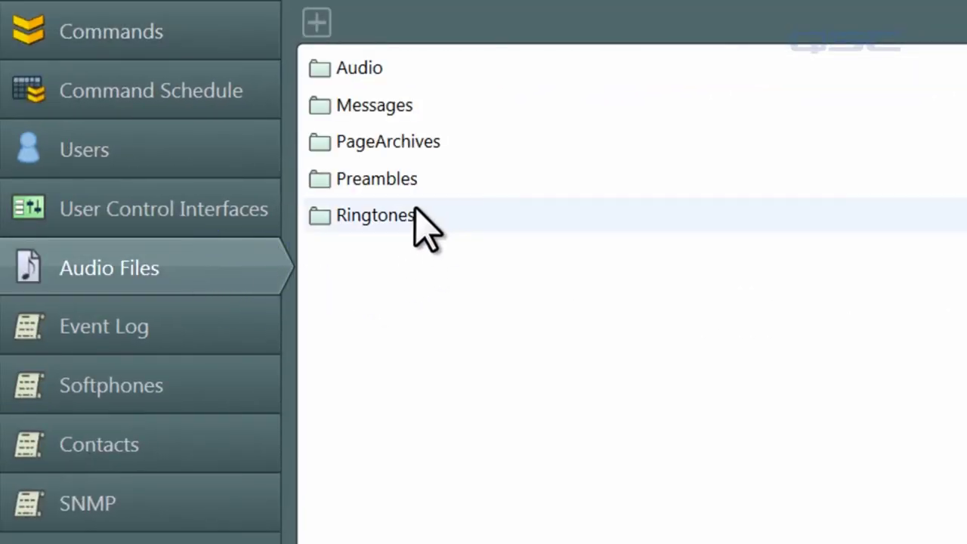
pyautogui.click(413, 213)
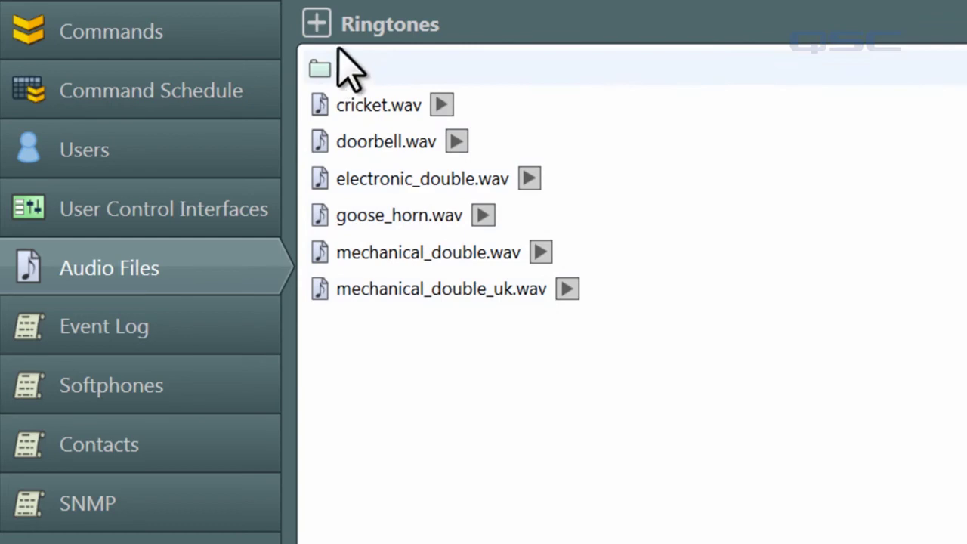
pyautogui.click(318, 26)
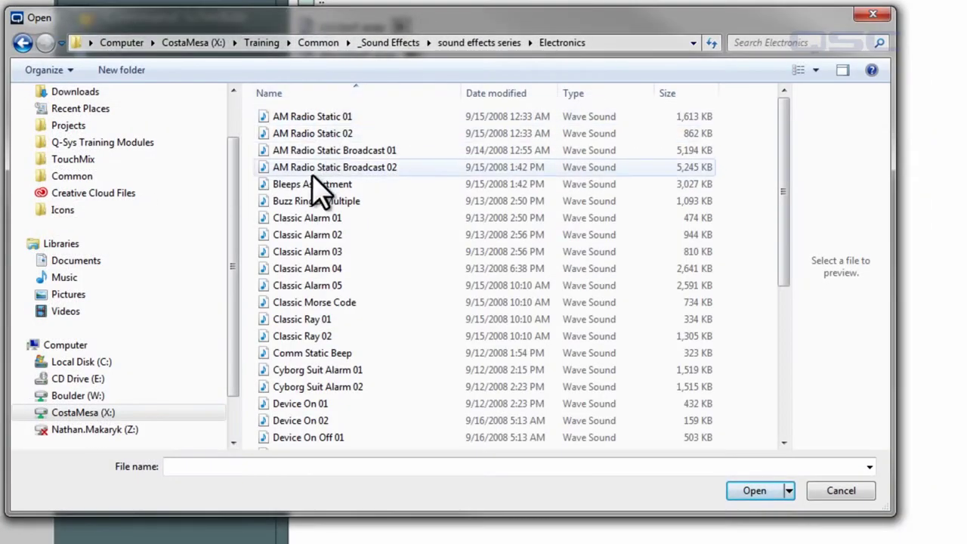
pyautogui.click(314, 201)
pyautogui.click(746, 492)
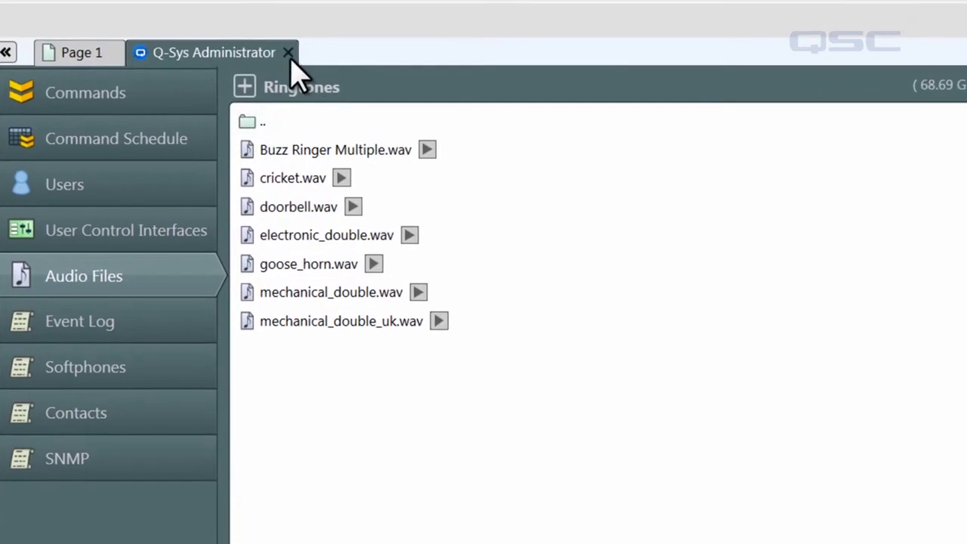
# - Select Buzz Ringer Multiple.wav as Softphone-1's ring tone and switch DTMF Local Playback off
pyautogui.click(313, 2)
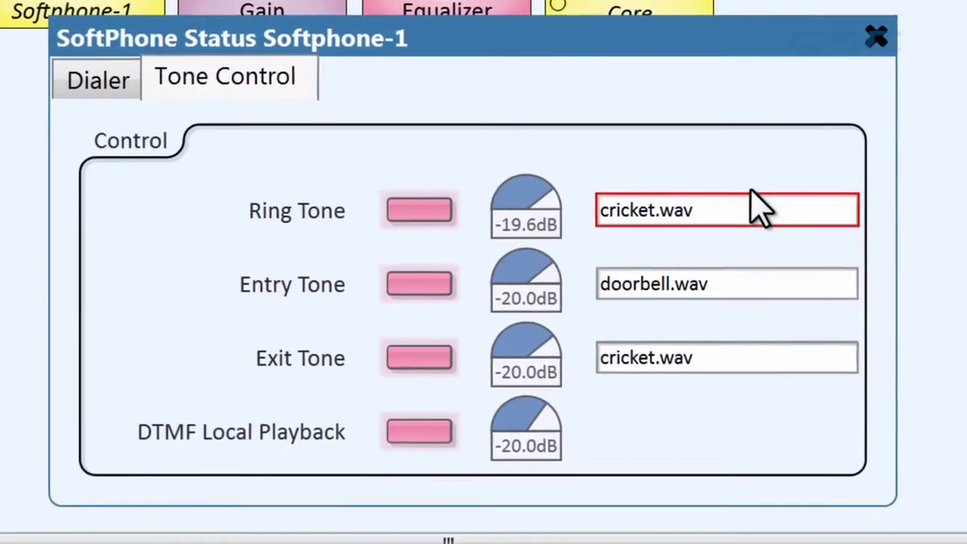
pyautogui.click(790, 423)
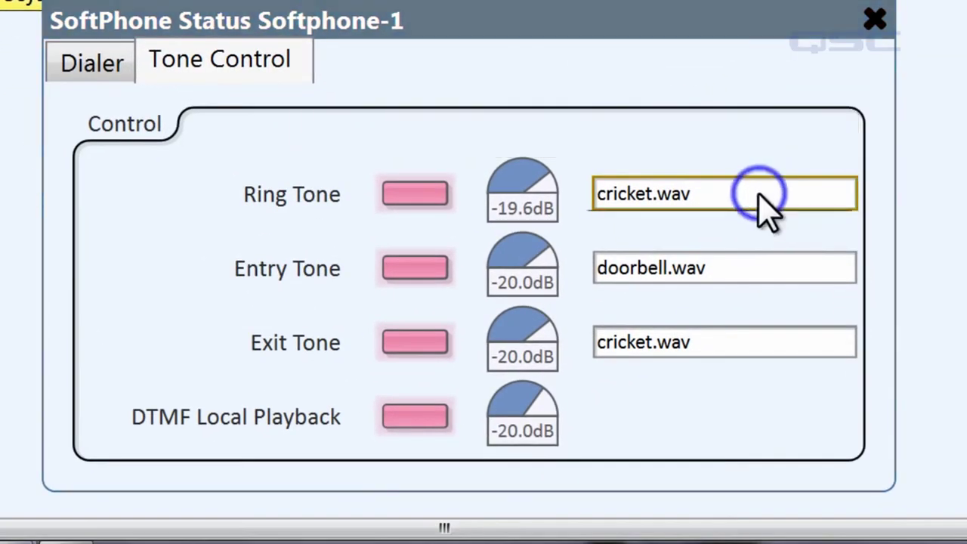
pyautogui.click(775, 240)
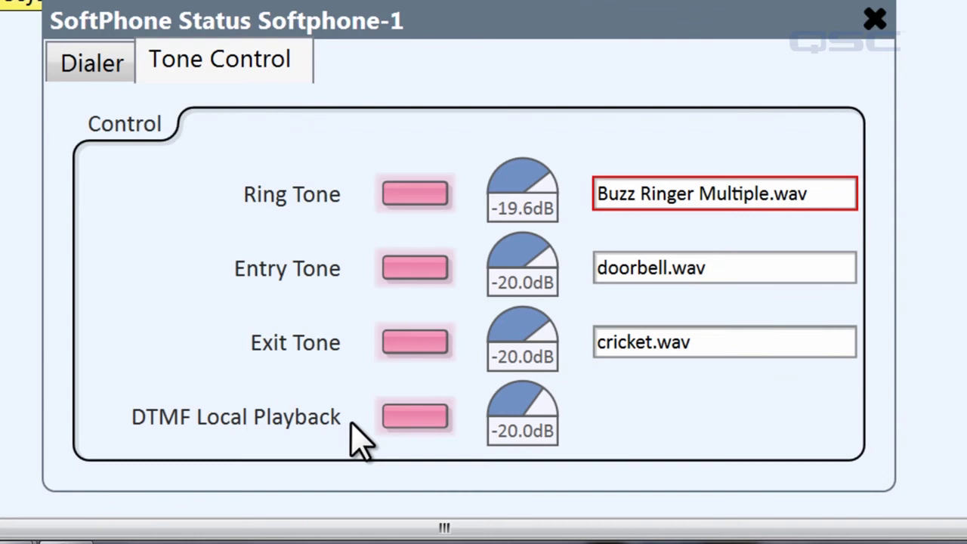
pyautogui.click(419, 421)
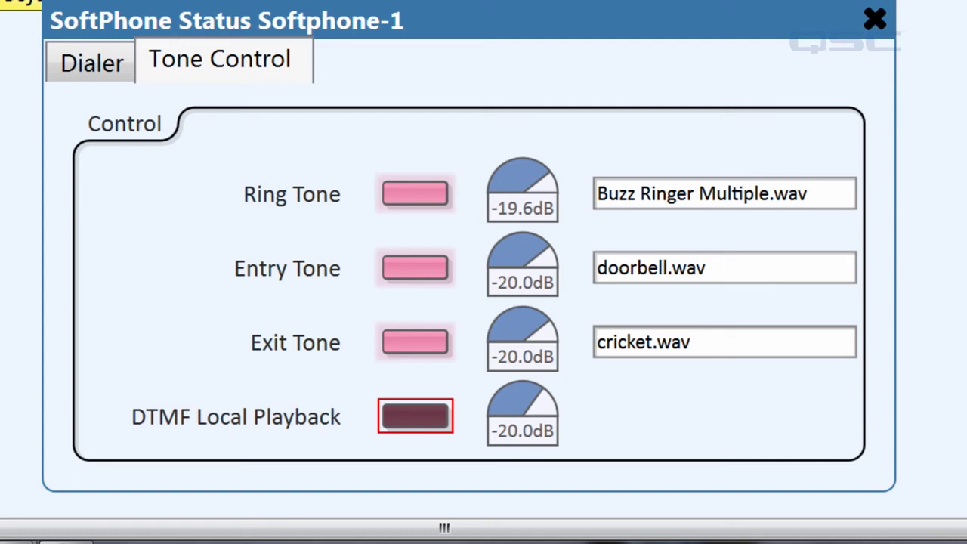
# - Disconnect with F7, add a Contact List from Control Components, and start emulating the design
pyautogui.press('F7')
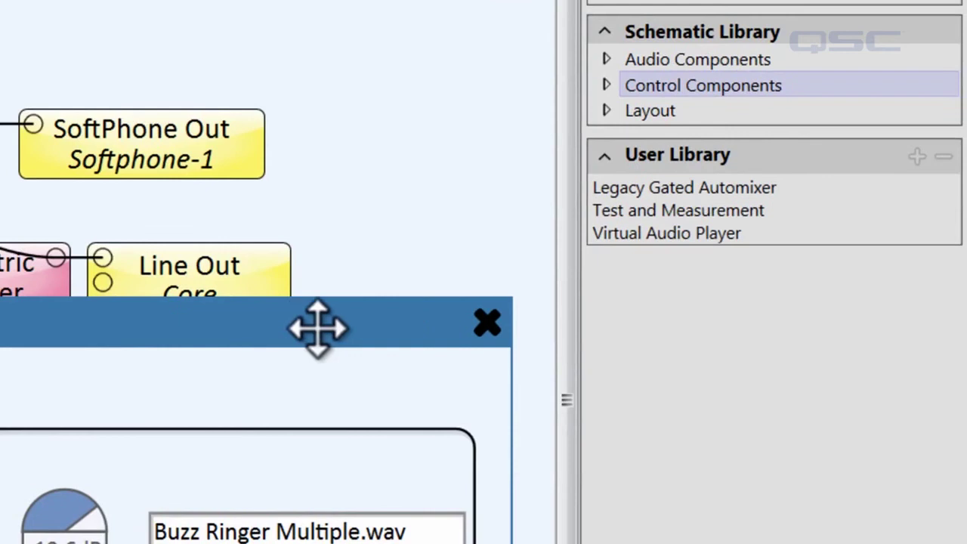
pyautogui.click(529, 284)
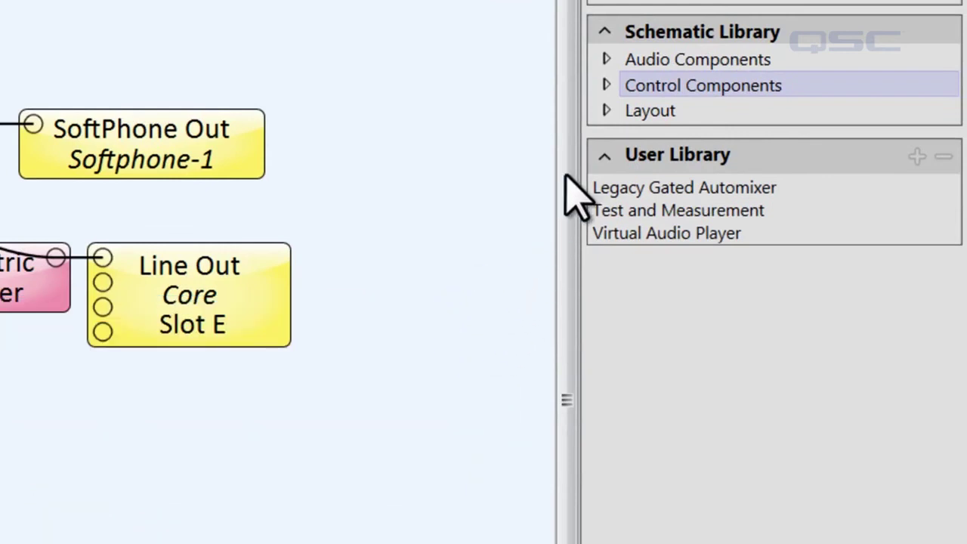
pyautogui.click(606, 85)
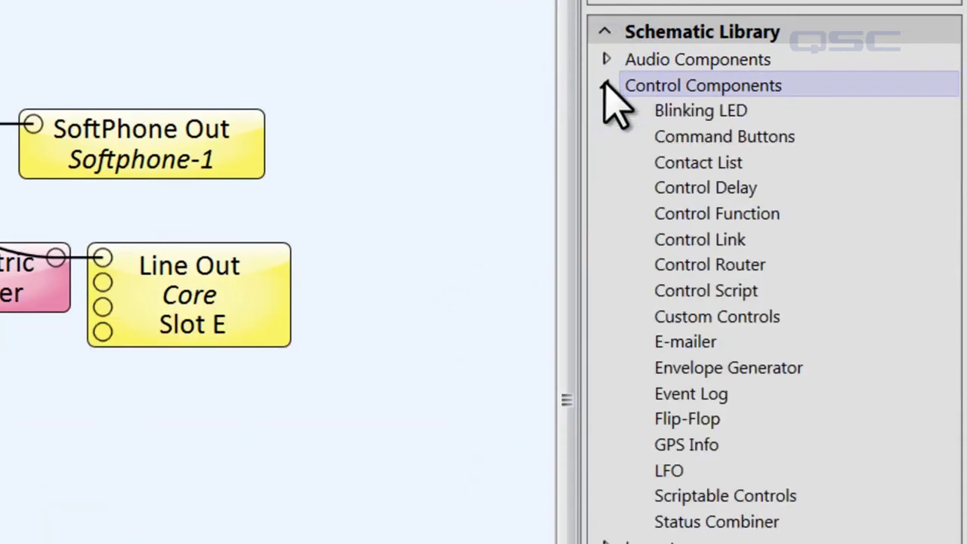
pyautogui.click(758, 169)
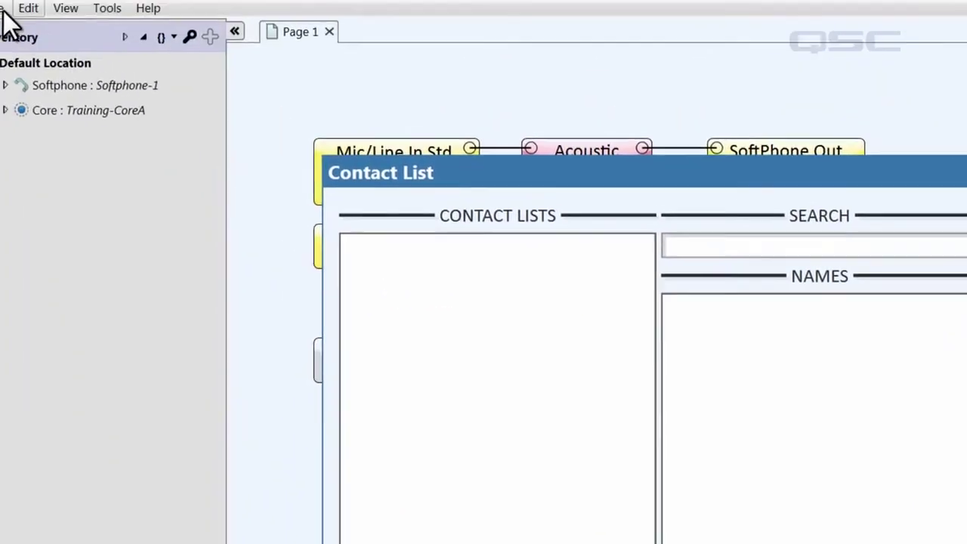
pyautogui.click(3, 9)
pyautogui.click(133, 243)
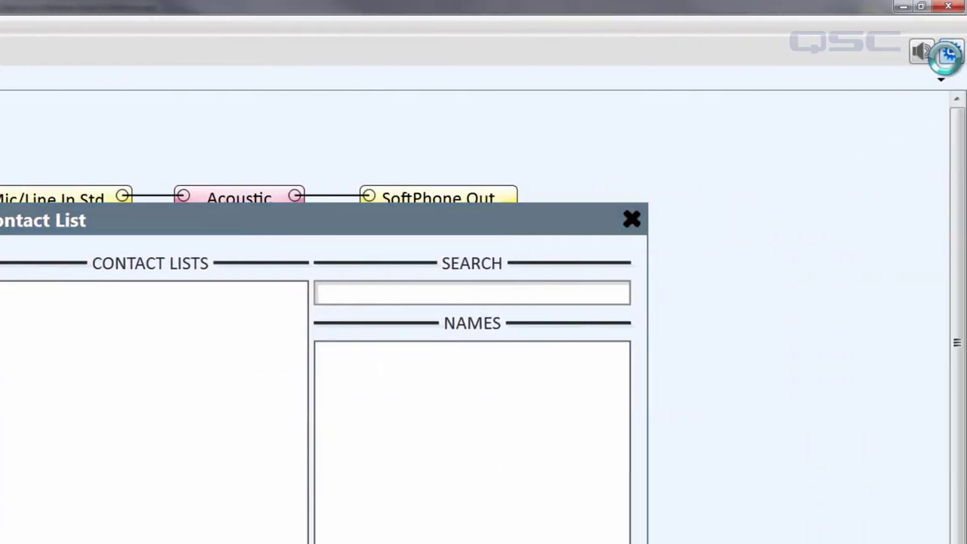
# - In Administrator Contacts, create local list Local Book 1 with one contact's name and phone number
pyautogui.click(950, 50)
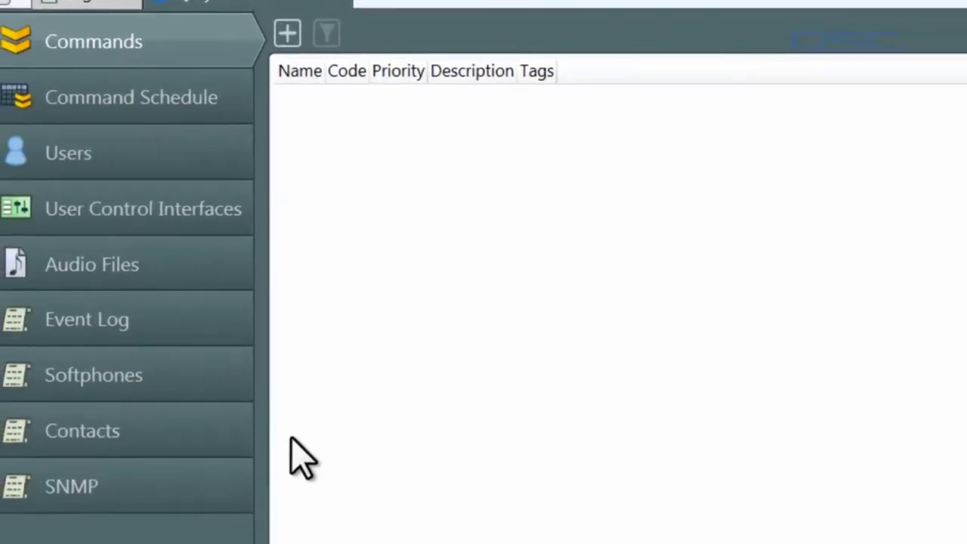
pyautogui.click(229, 457)
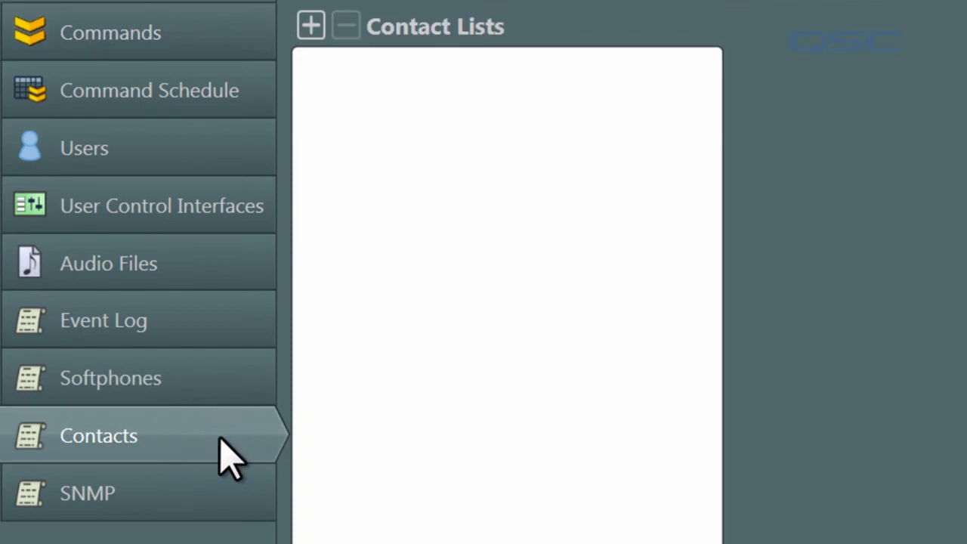
pyautogui.click(311, 25)
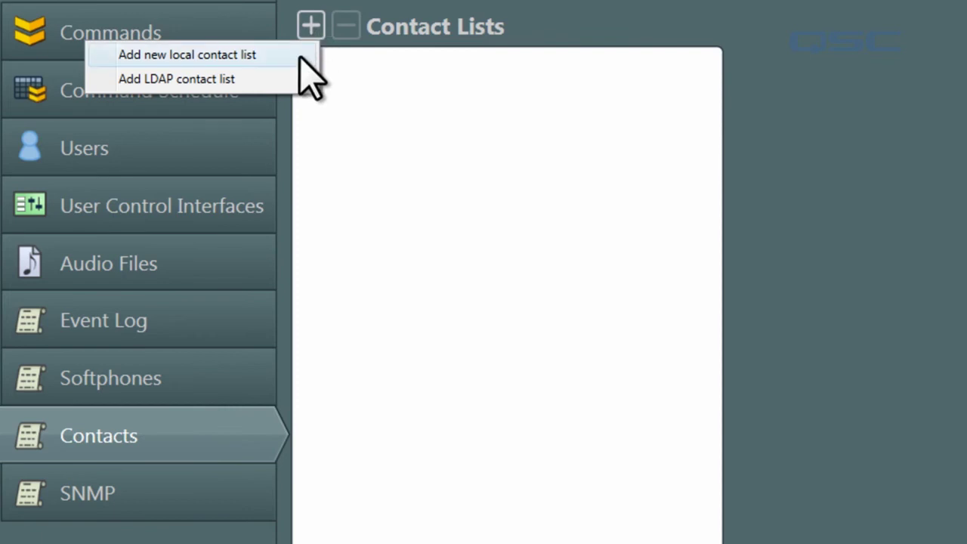
pyautogui.click(300, 55)
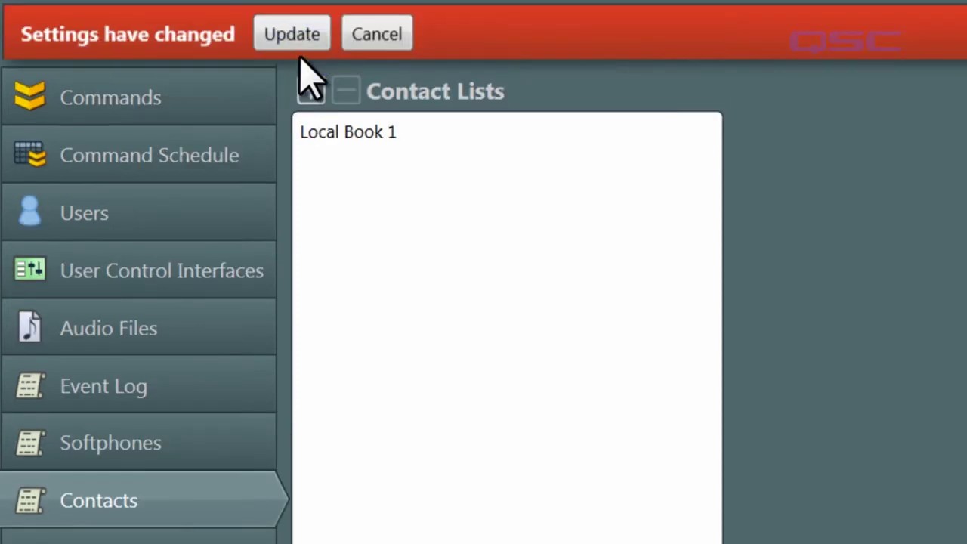
pyautogui.click(364, 131)
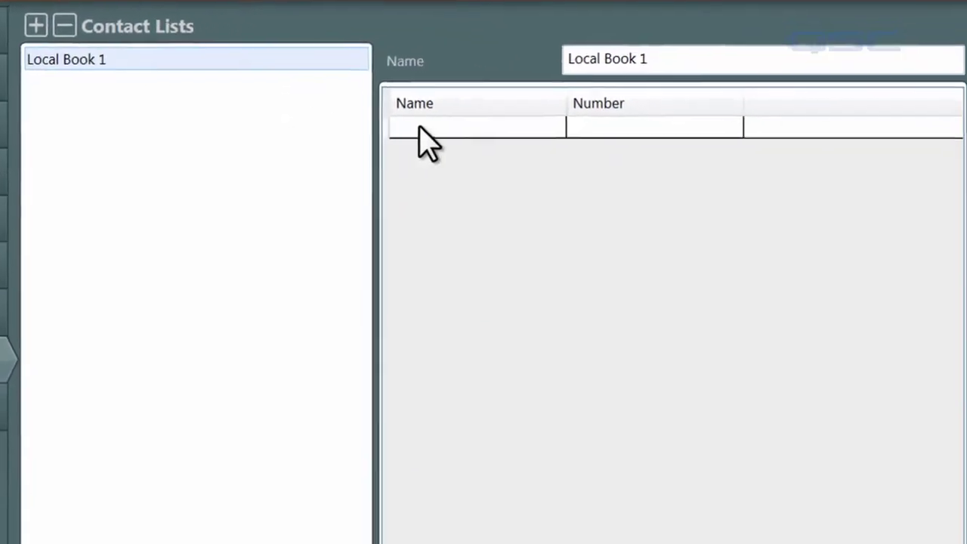
pyautogui.click(420, 130)
pyautogui.write('Nate')
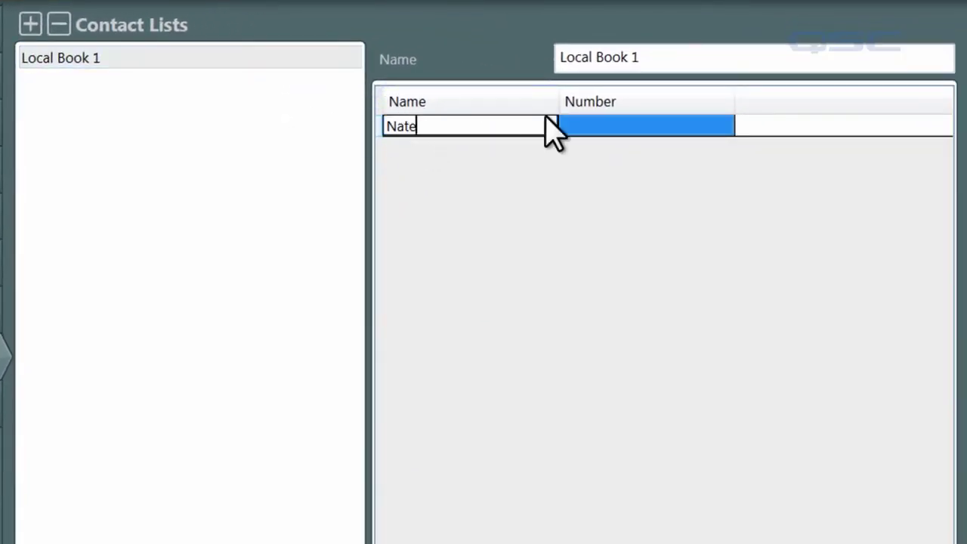
pyautogui.click(627, 142)
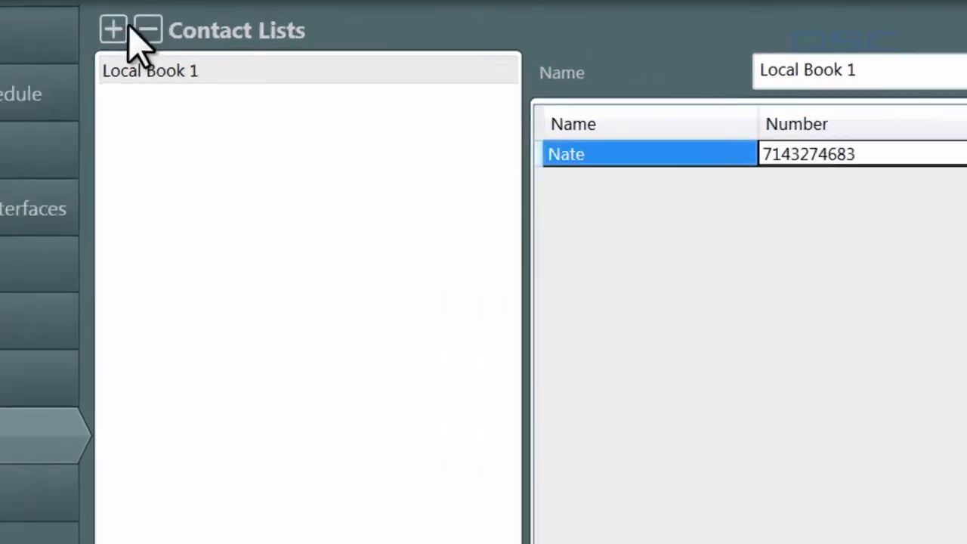
# - Add LDAP contact list LDAP Book 1 and apply the contact settings with Update
pyautogui.click(32, 23)
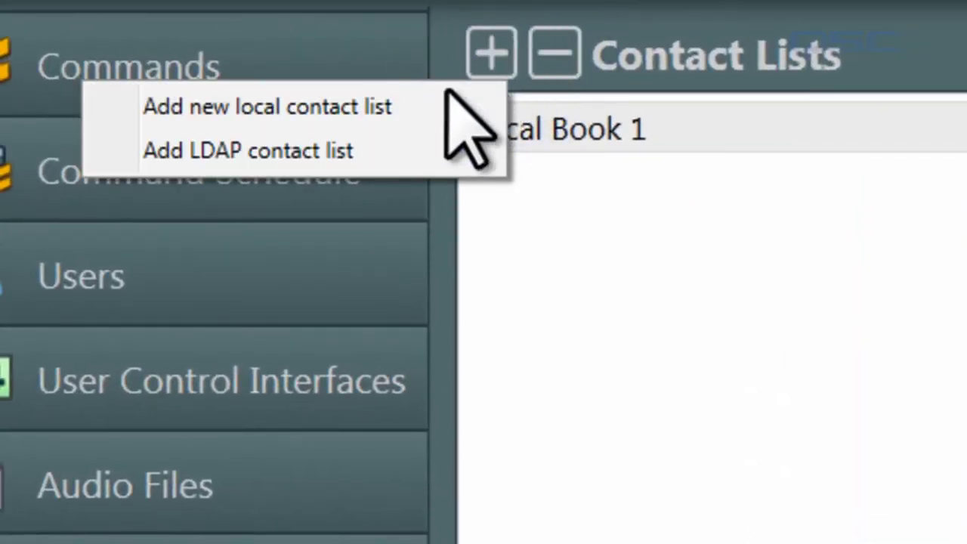
pyautogui.click(423, 157)
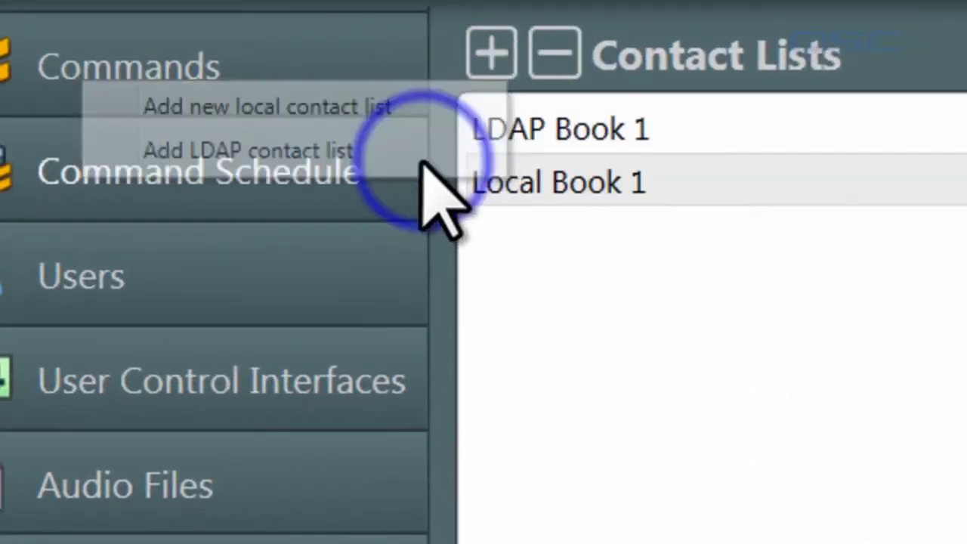
pyautogui.click(581, 130)
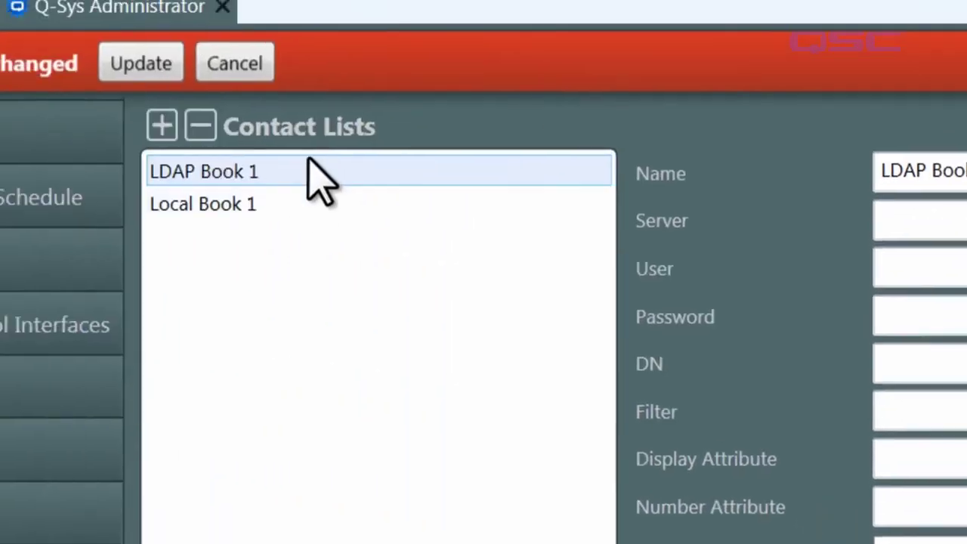
pyautogui.click(368, 98)
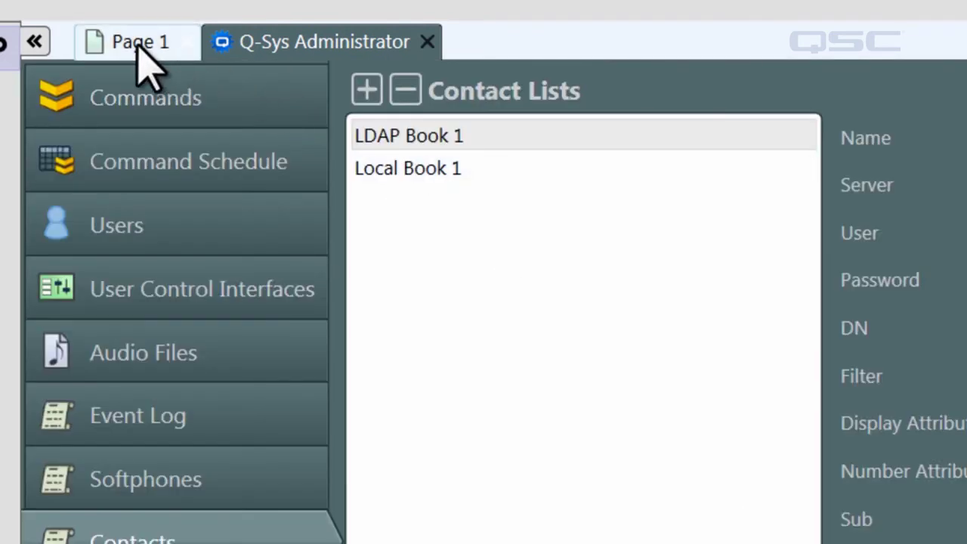
# - On Page 1, select Local Book 1 and its contact to confirm the number appears
pyautogui.click(141, 59)
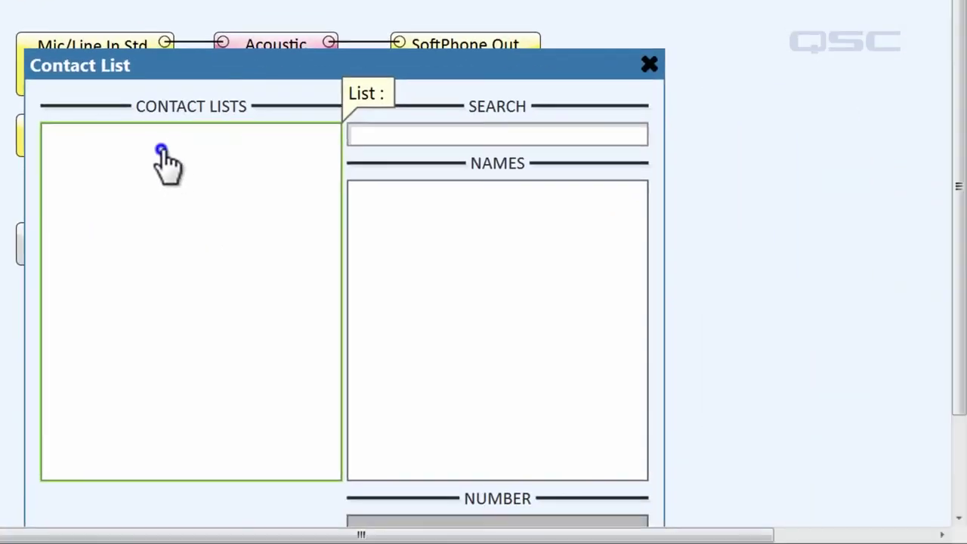
pyautogui.click(163, 157)
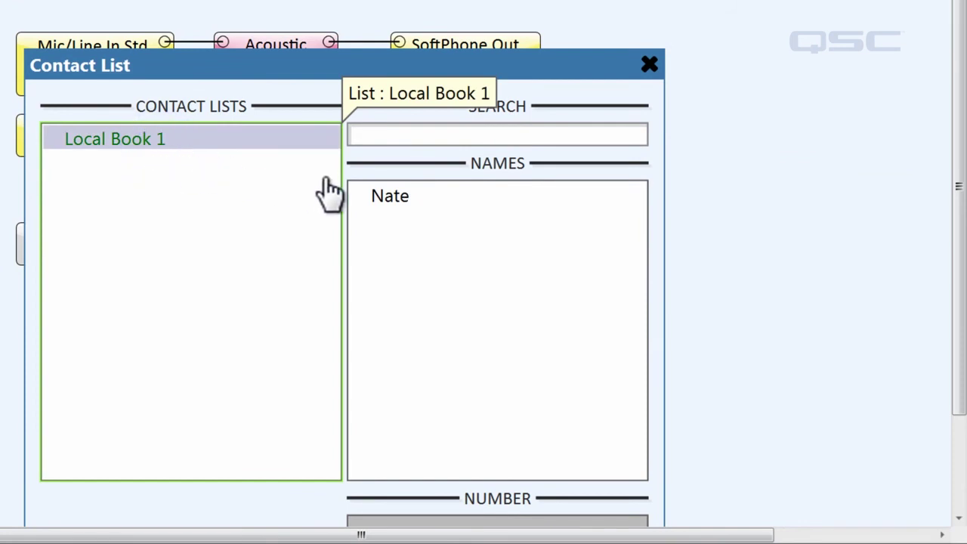
pyautogui.click(391, 213)
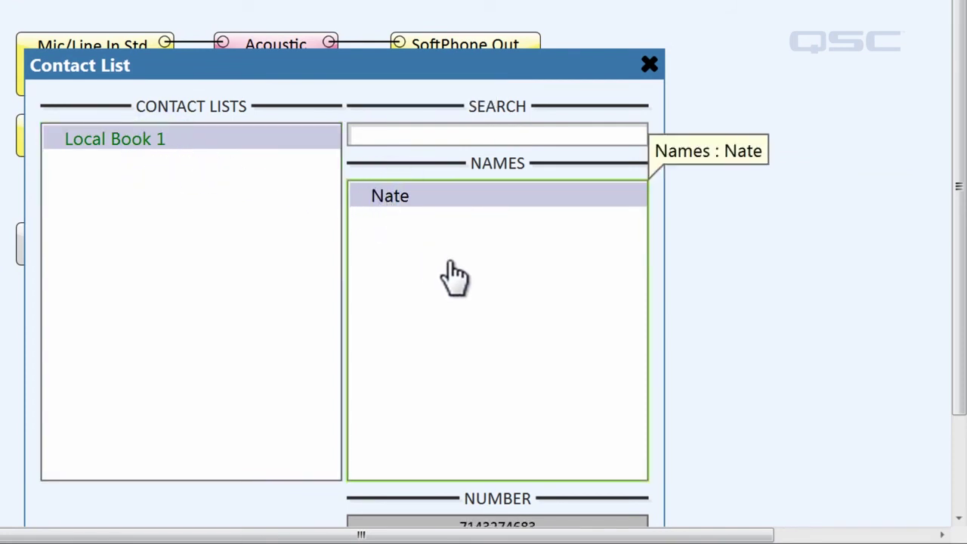
pyautogui.moveTo(959, 393); pyautogui.dragTo(962, 443)
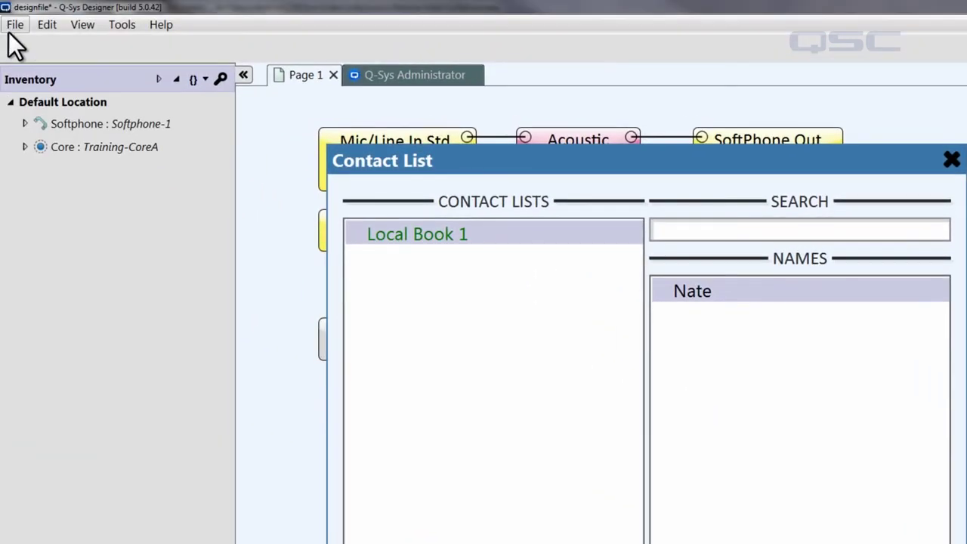
pyautogui.click(11, 27)
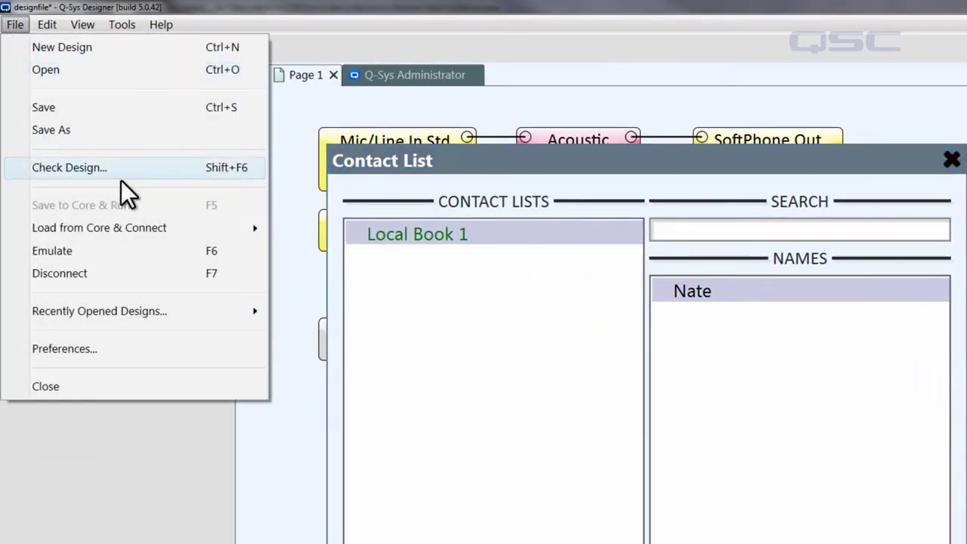
# - Disconnect from emulation, close the Contact List panel, and enable its Number pin
pyautogui.click(156, 274)
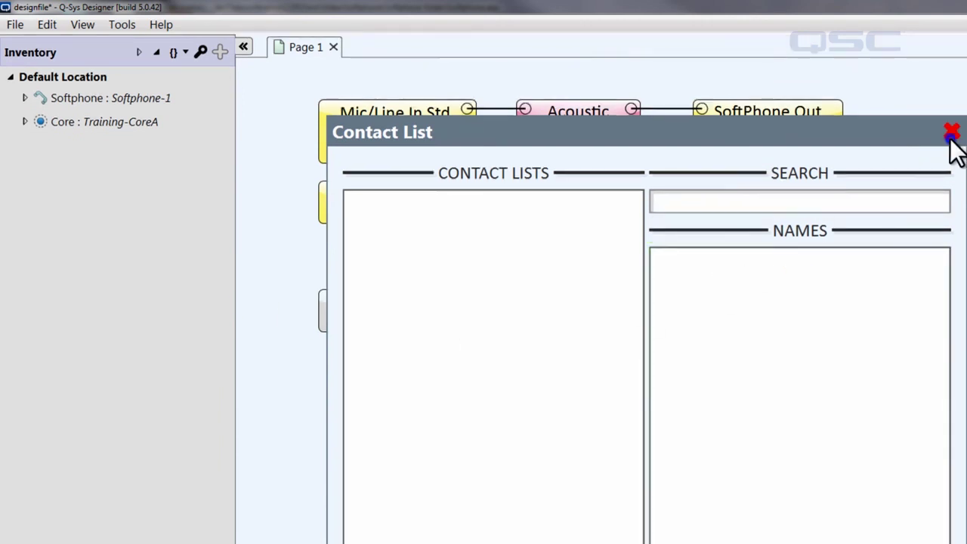
pyautogui.click(951, 135)
pyautogui.click(423, 309)
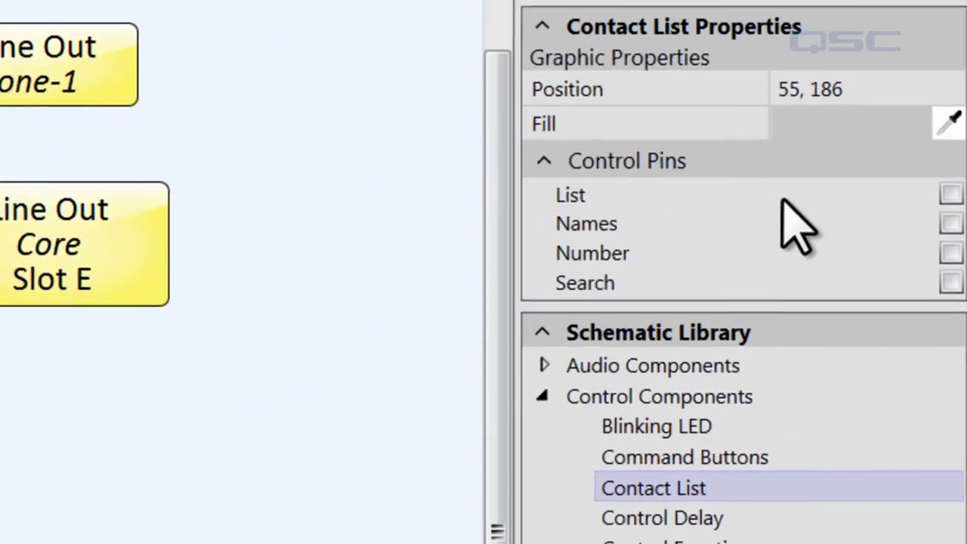
pyautogui.click(944, 253)
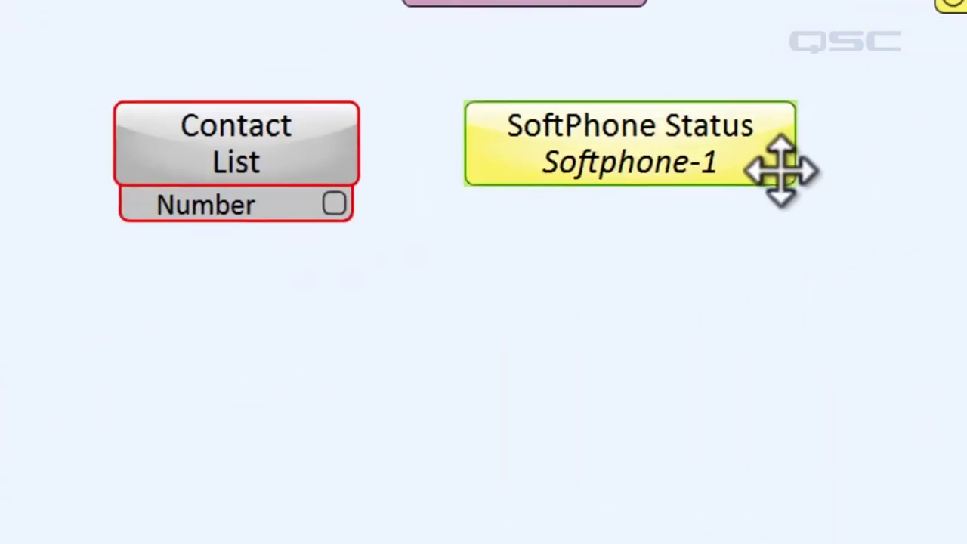
# - Enable the Call Control Dial String pin on the SoftPhone Status block
pyautogui.click(778, 169)
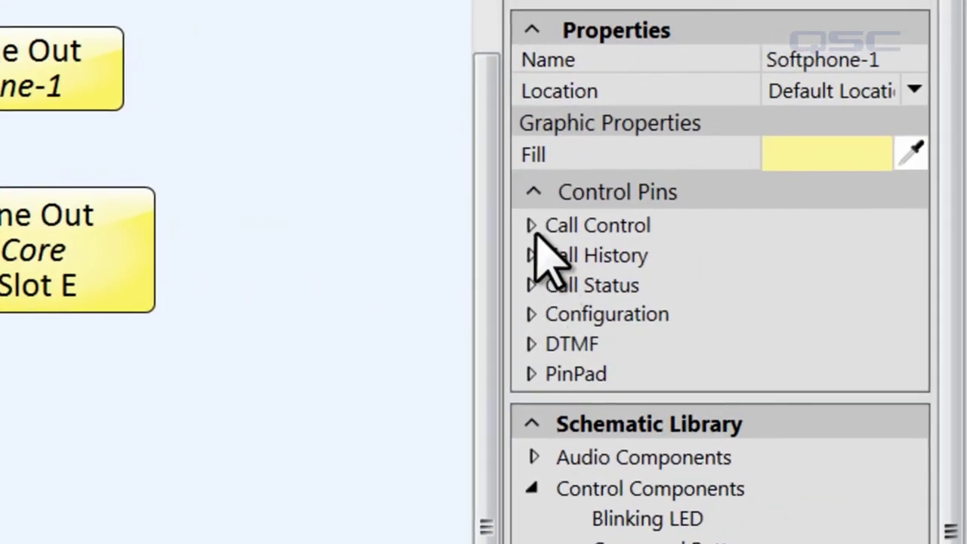
pyautogui.click(532, 230)
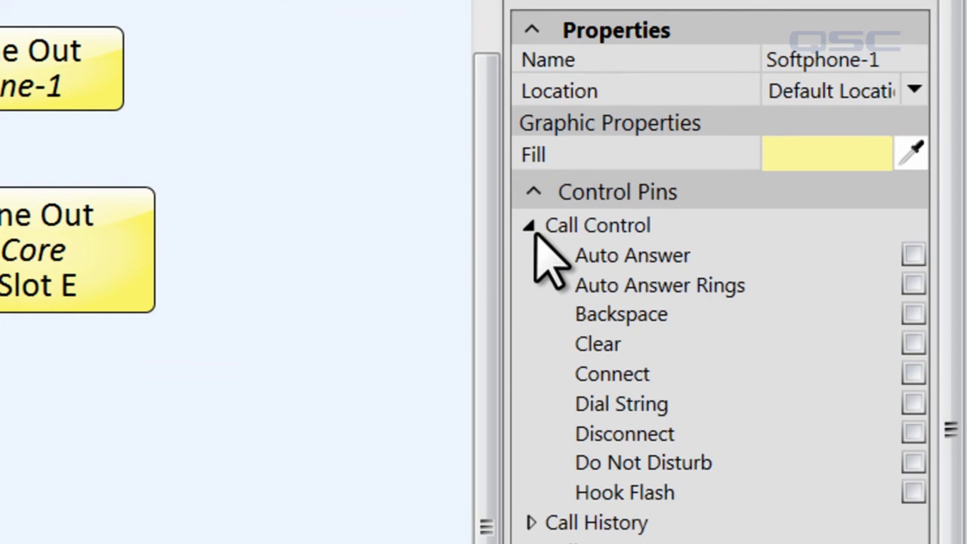
pyautogui.click(914, 405)
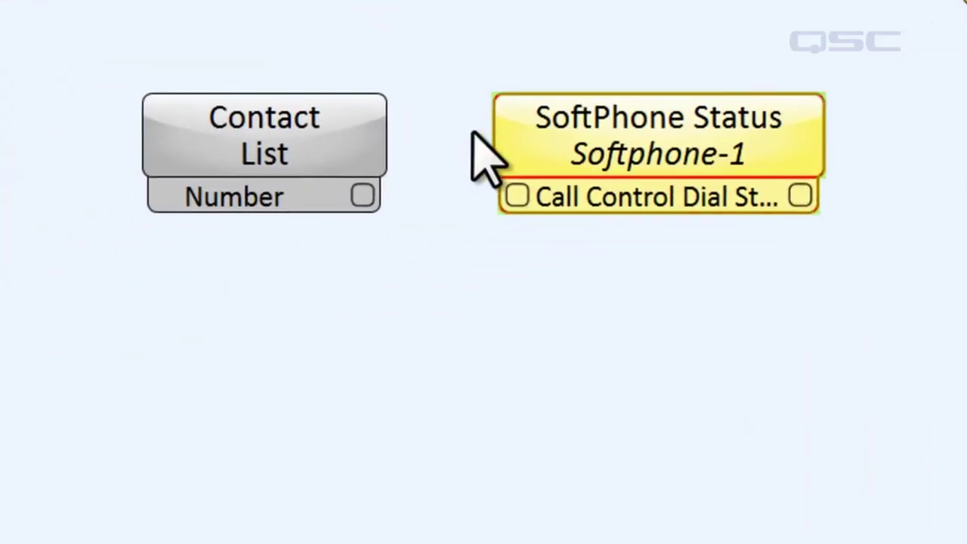
# - Wire Contact List Number to SoftPhone Dial String, then open both blocks' control panels
pyautogui.moveTo(372, 193); pyautogui.dragTo(528, 191)
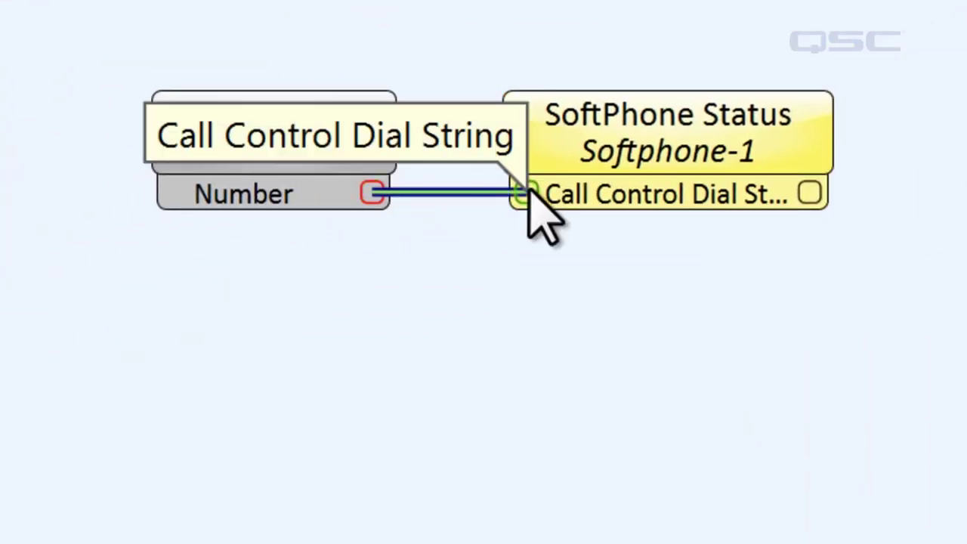
pyautogui.doubleClick(625, 119)
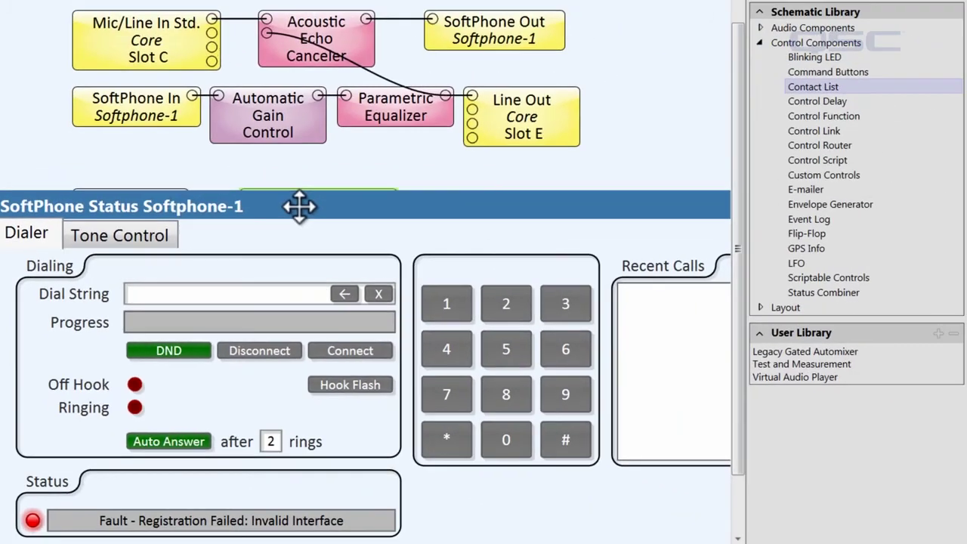
pyautogui.keyDown('ctrl'); pyautogui.scroll(-5, 443, 172); pyautogui.keyUp('ctrl')
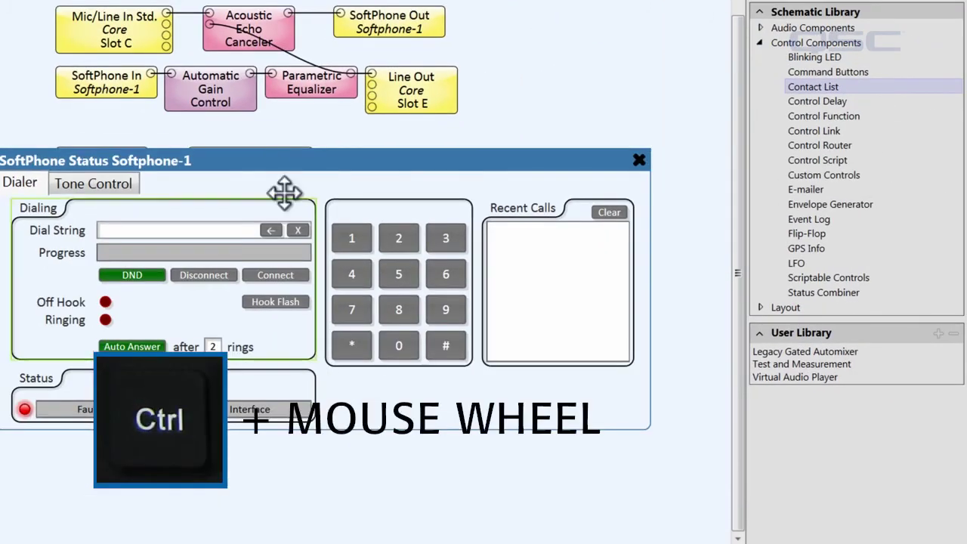
pyautogui.moveTo(265, 165); pyautogui.dragTo(355, 2)
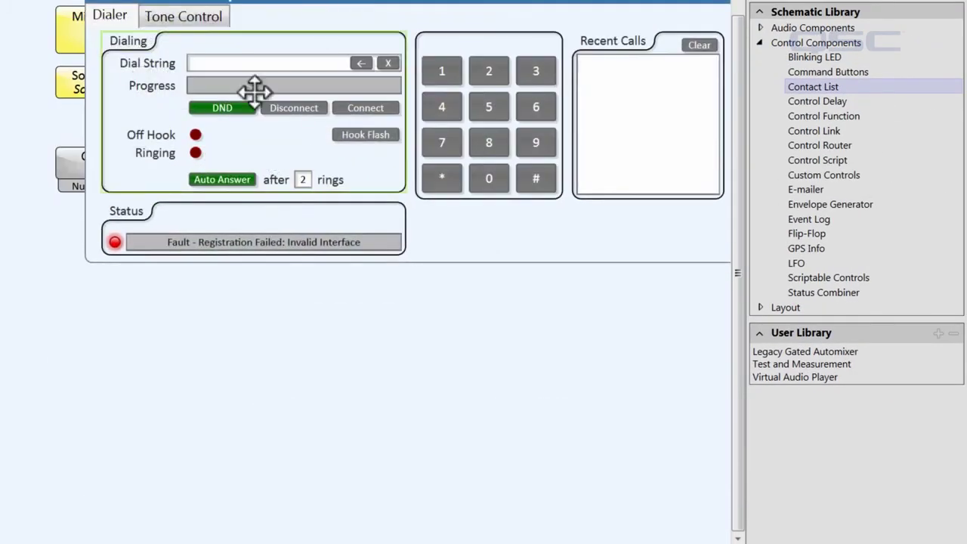
pyautogui.click(73, 162)
pyautogui.doubleClick(73, 161)
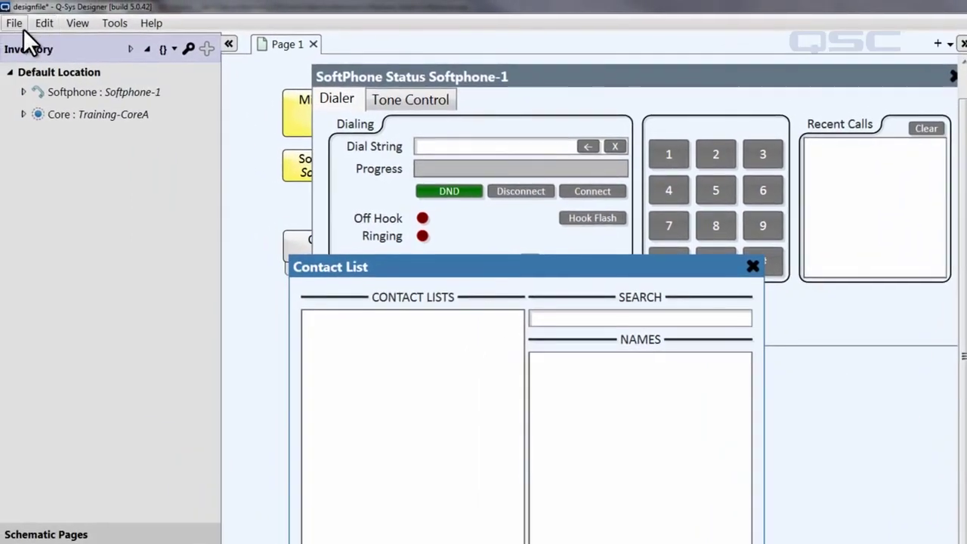
# - Emulate the design and pick the contact so Softphone-1's Dial String fills with its number
pyautogui.click(22, 28)
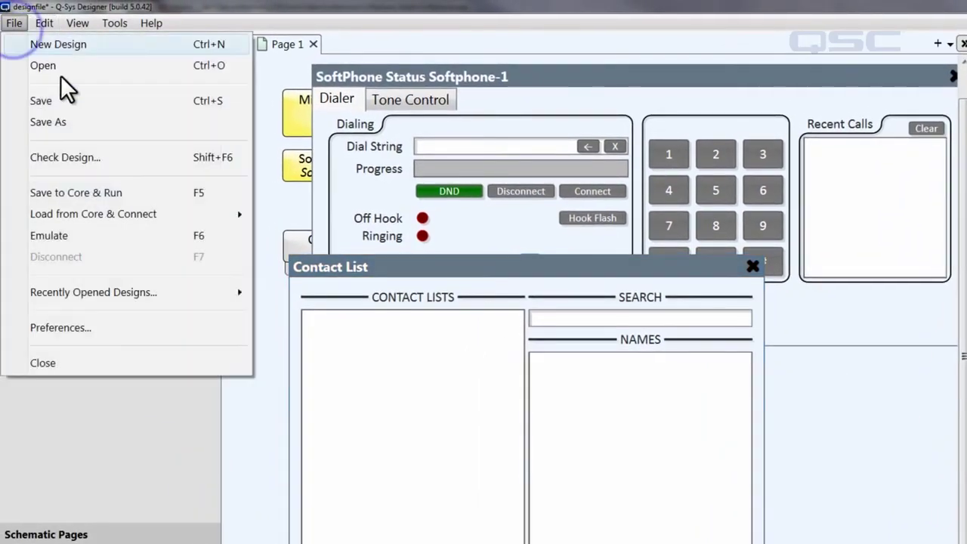
pyautogui.click(131, 237)
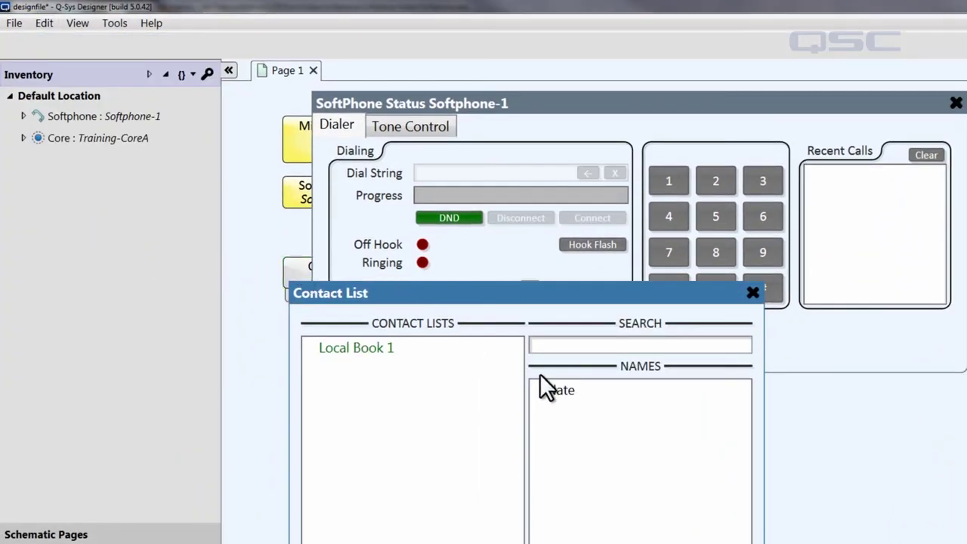
pyautogui.click(560, 390)
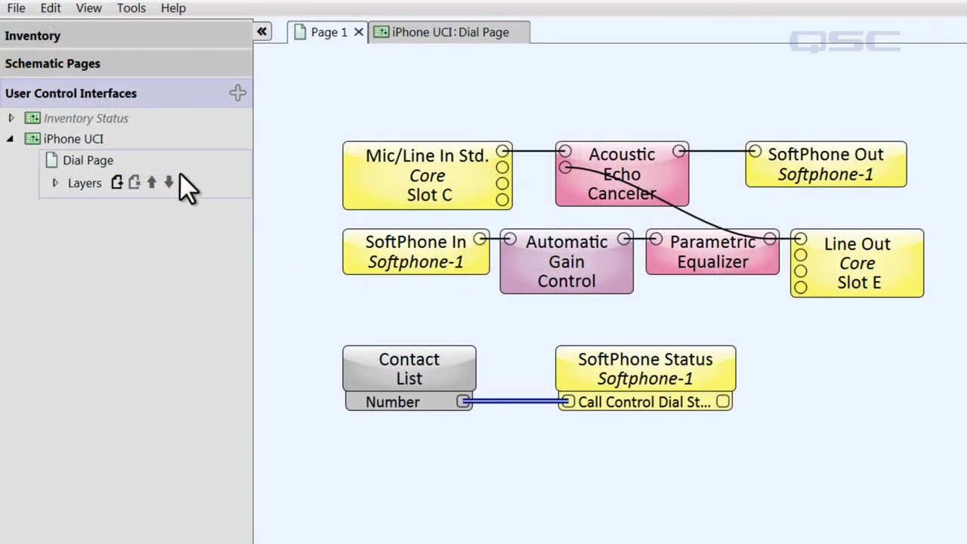
# - Open the iPhone UCI Dial Page and show its eight-name Speed Dial list
pyautogui.doubleClick(98, 141)
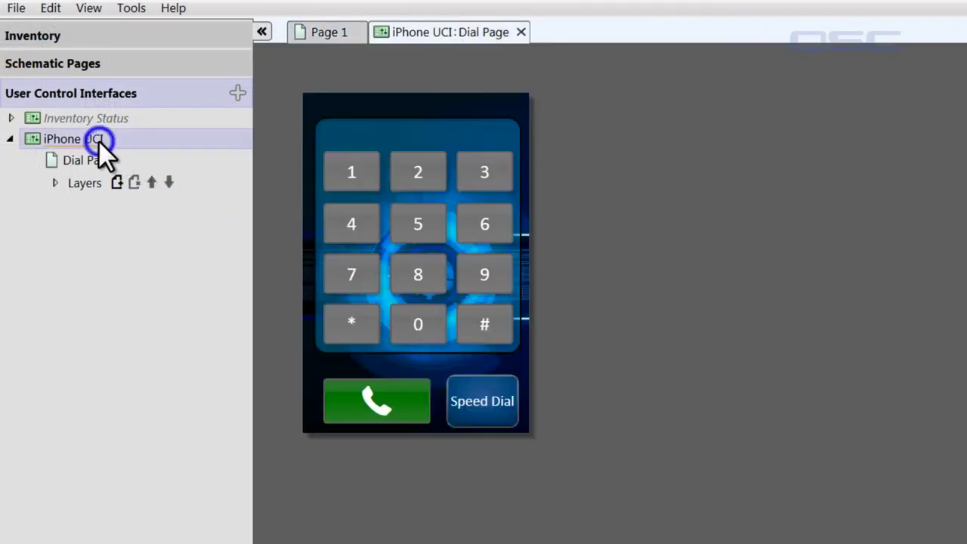
pyautogui.click(495, 390)
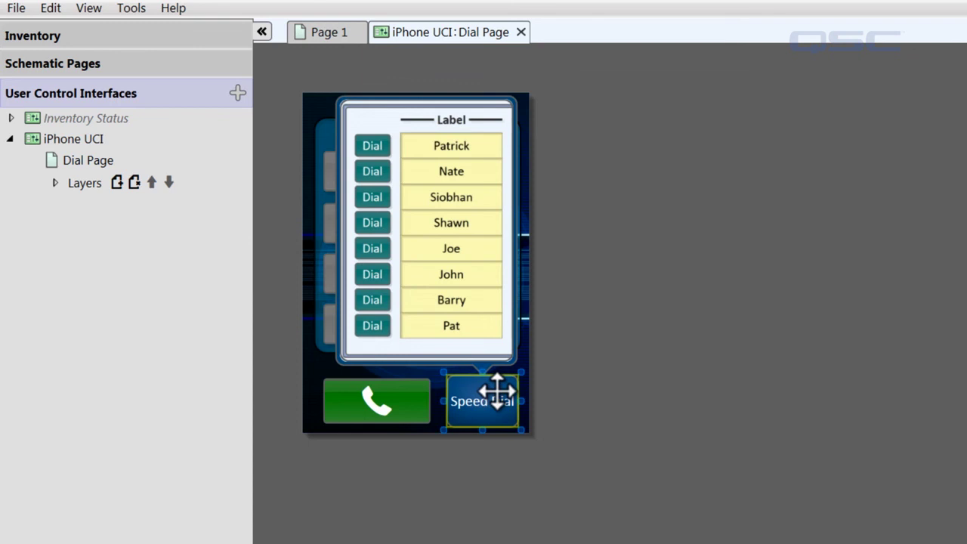